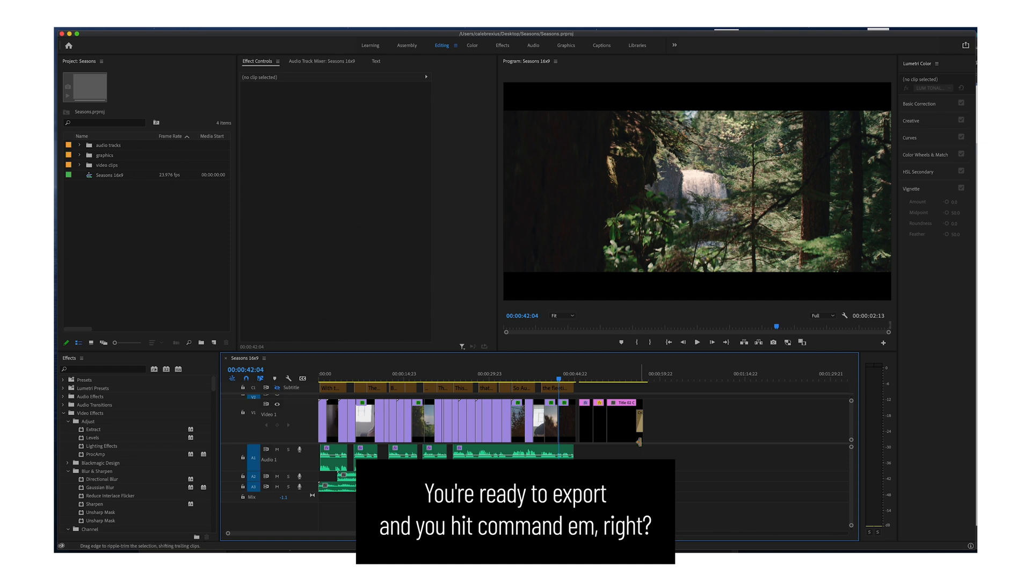
# Open the export settings for the Seasons 16x9 sequence and set the format to H.264.
pyautogui.press('super+m')
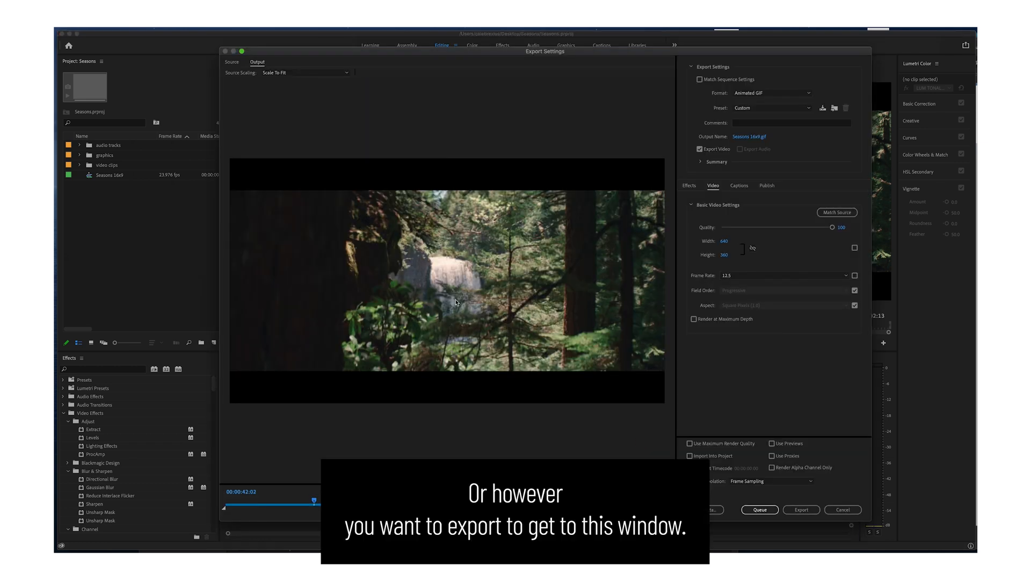
pyautogui.moveTo(428, 53); pyautogui.dragTo(400, 56)
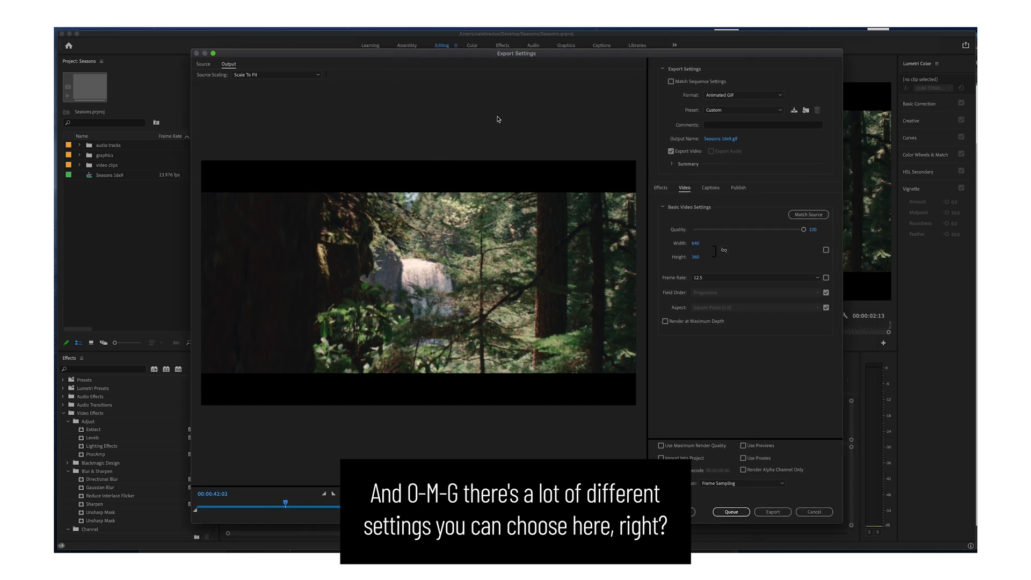
pyautogui.click(719, 95)
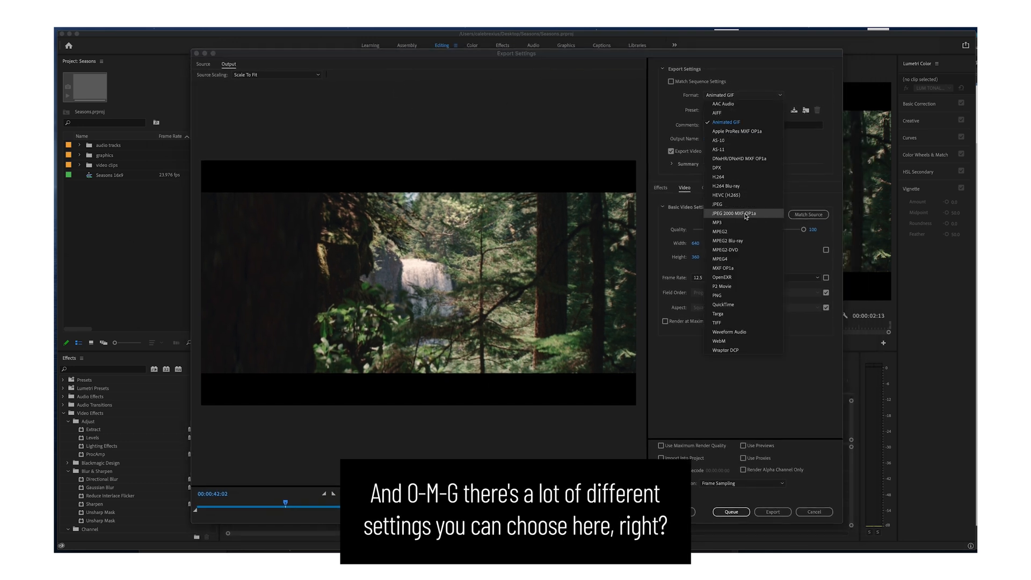
pyautogui.click(734, 177)
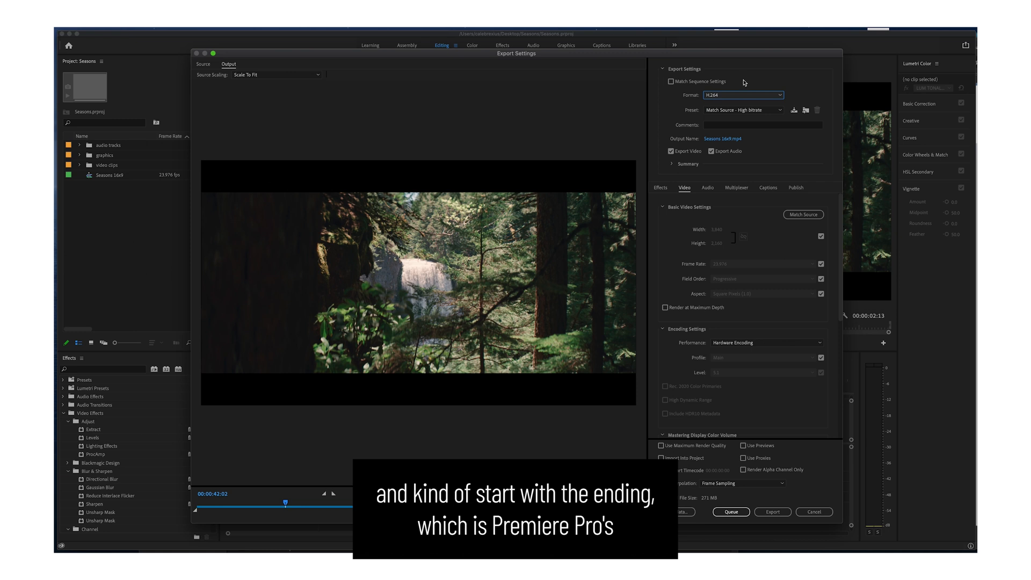
# Look through the available H.264 presets and compare the source preview with the output preview.
pyautogui.click(726, 110)
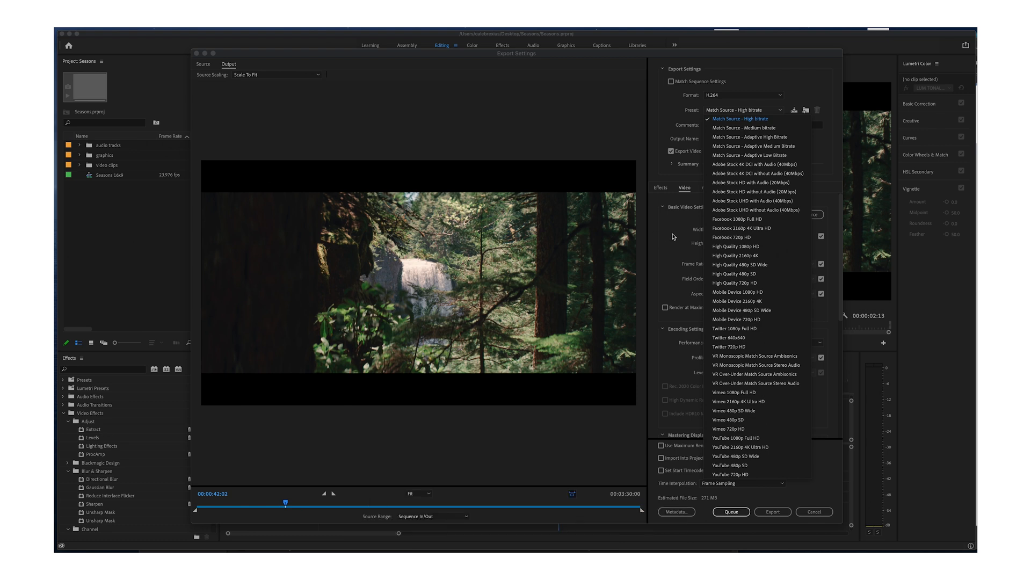
pyautogui.click(673, 235)
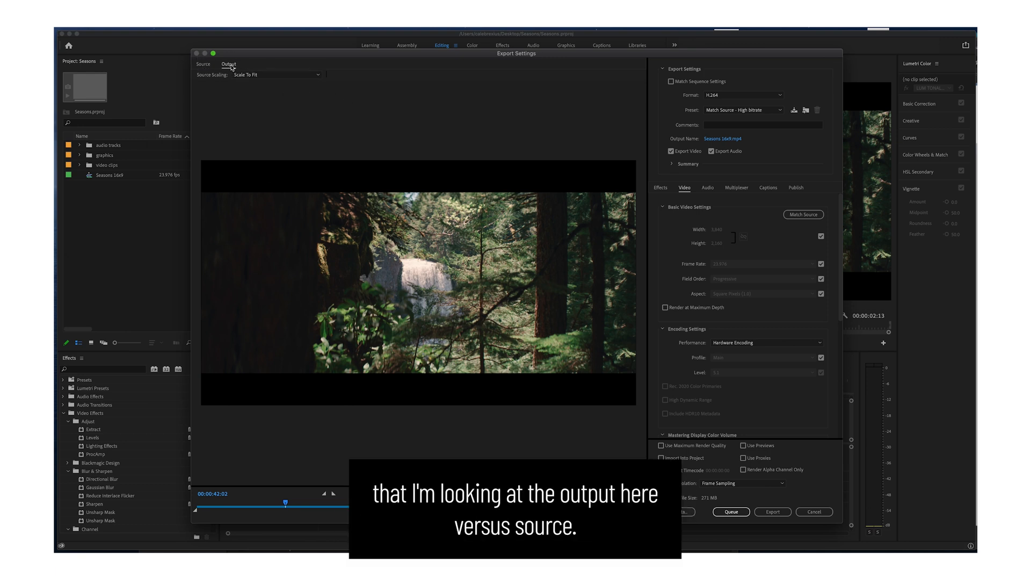
pyautogui.click(205, 65)
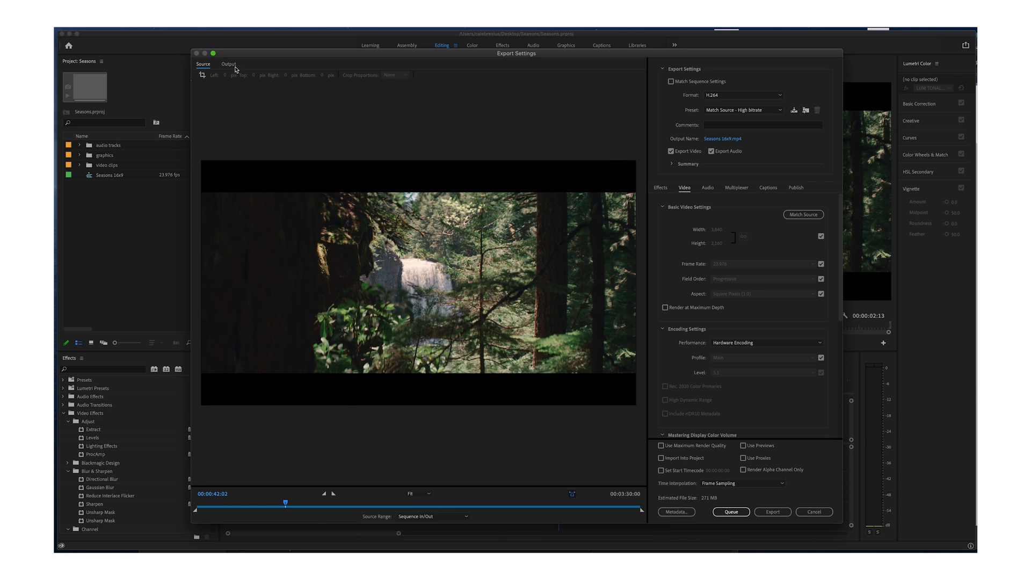
pyautogui.click(234, 66)
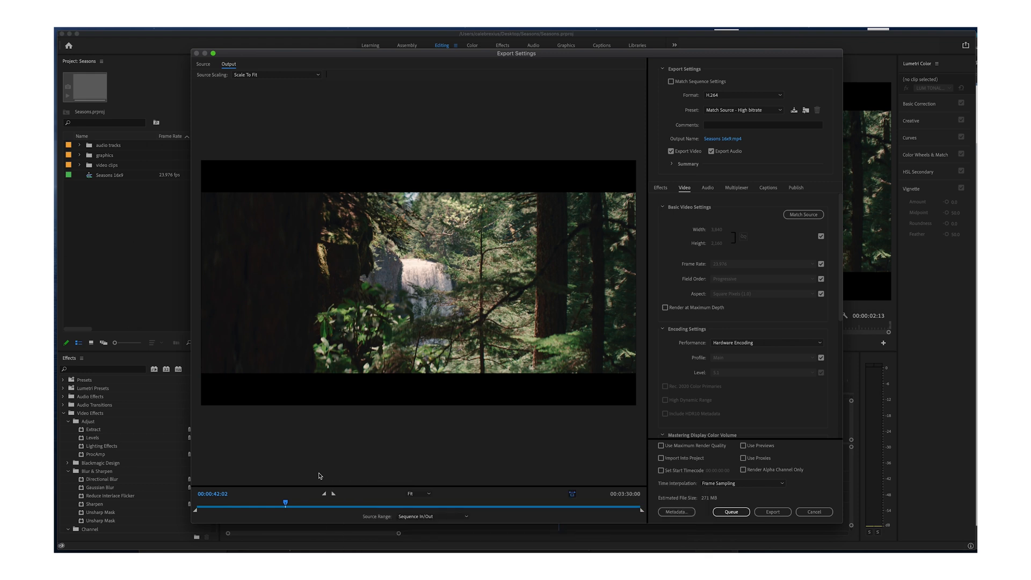
# Review the source scaling options and keep Scale To Fit selected.
pyautogui.click(255, 75)
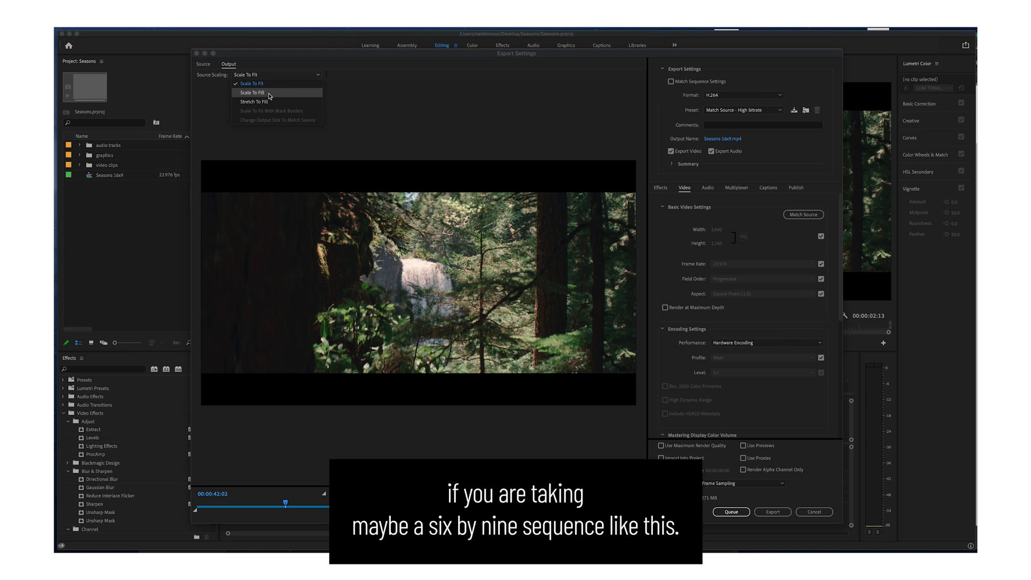
pyautogui.click(228, 148)
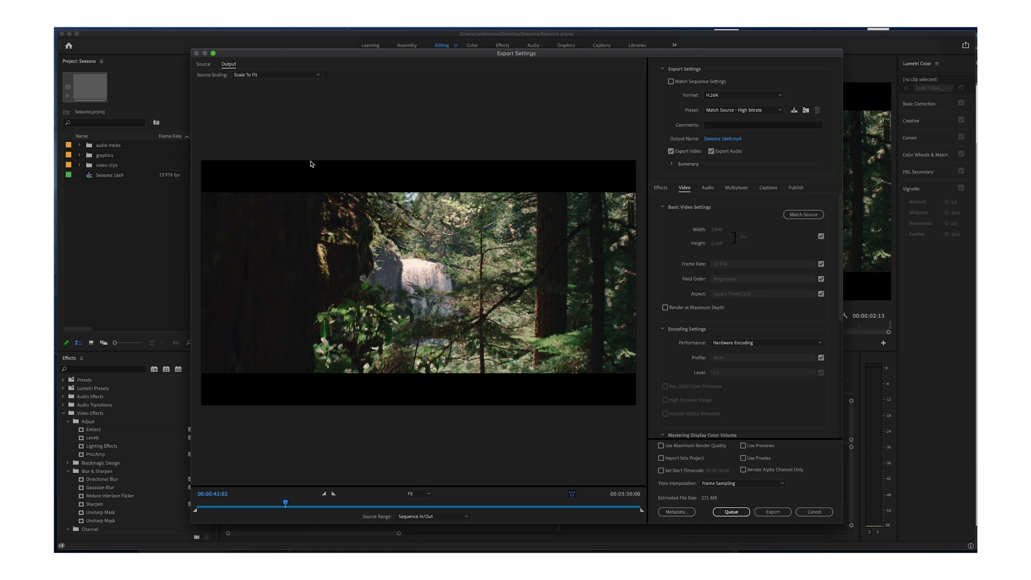
pyautogui.click(276, 75)
pyautogui.click(275, 84)
pyautogui.click(416, 107)
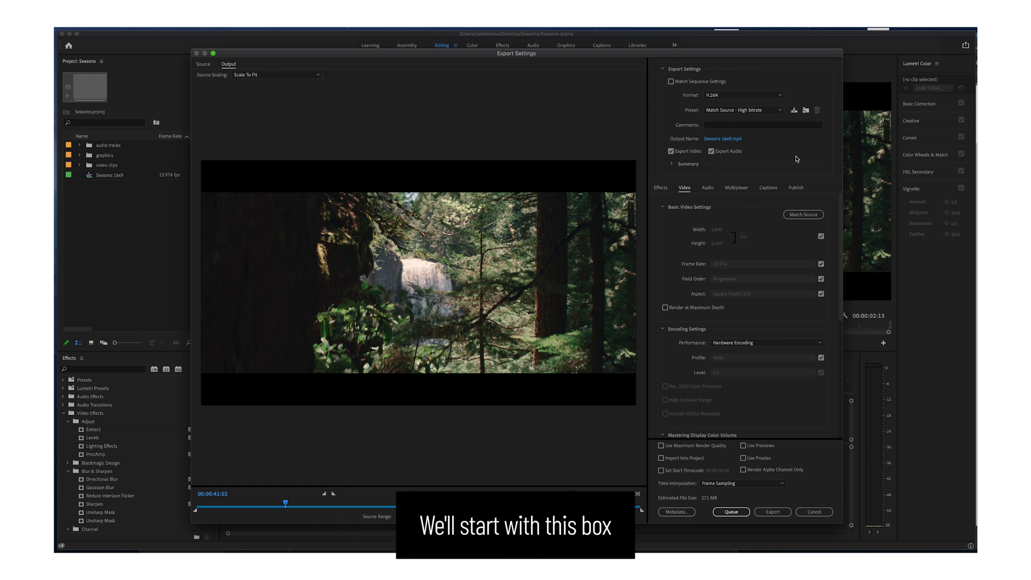
# Examine the list of available export formats, keeping H.264 as the selected format.
pyautogui.click(724, 98)
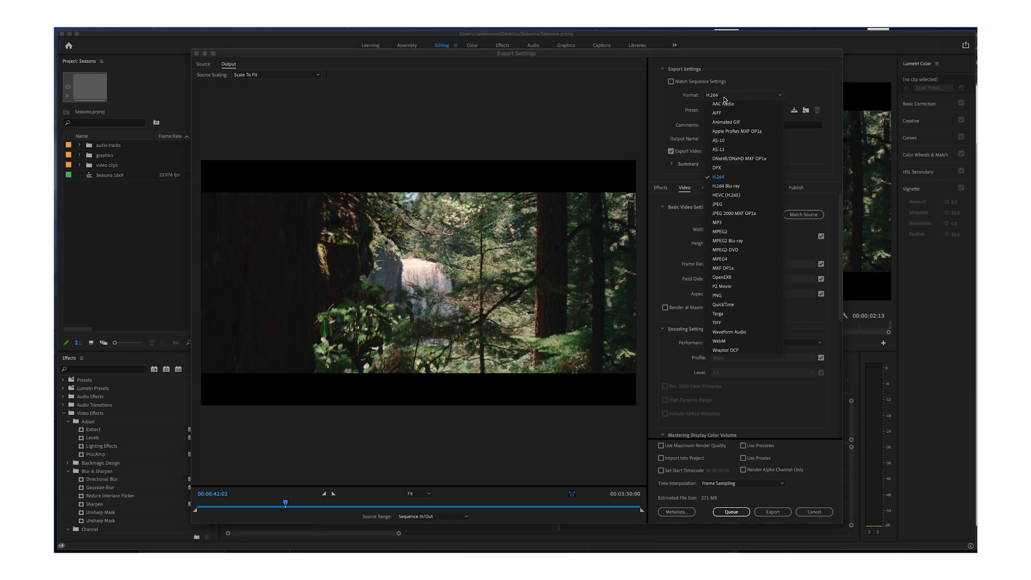
pyautogui.click(724, 96)
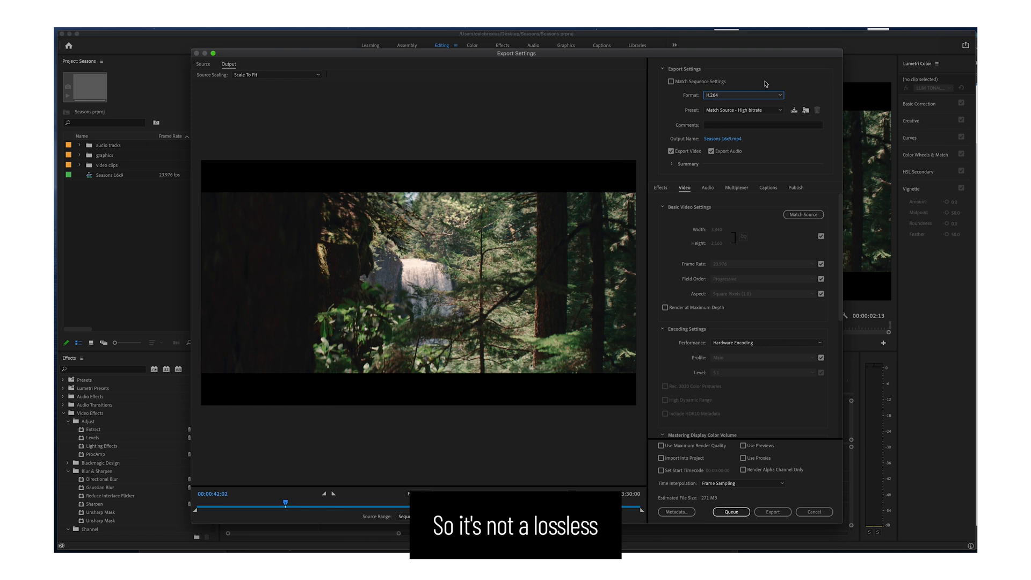
pyautogui.click(718, 100)
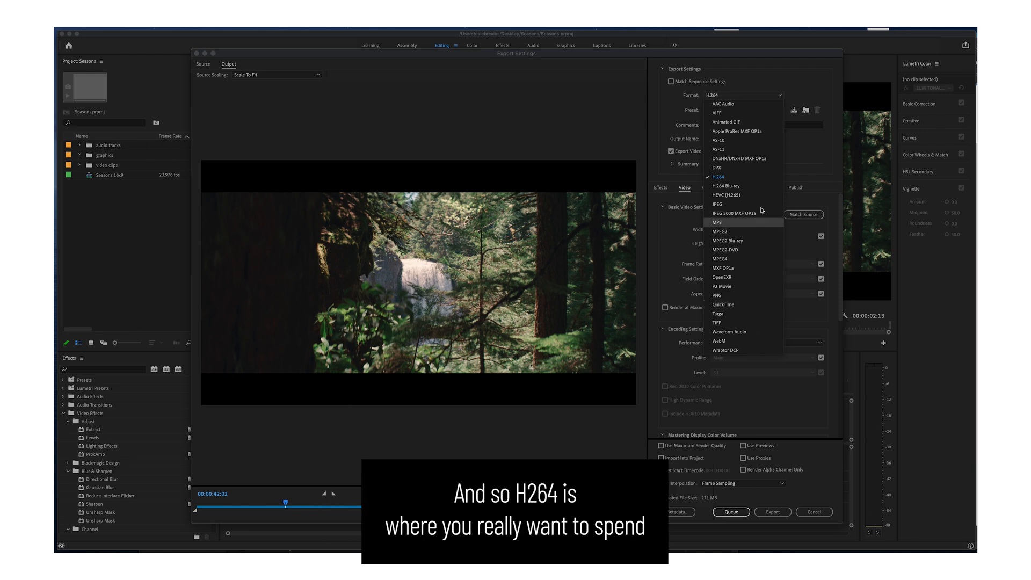
pyautogui.click(750, 177)
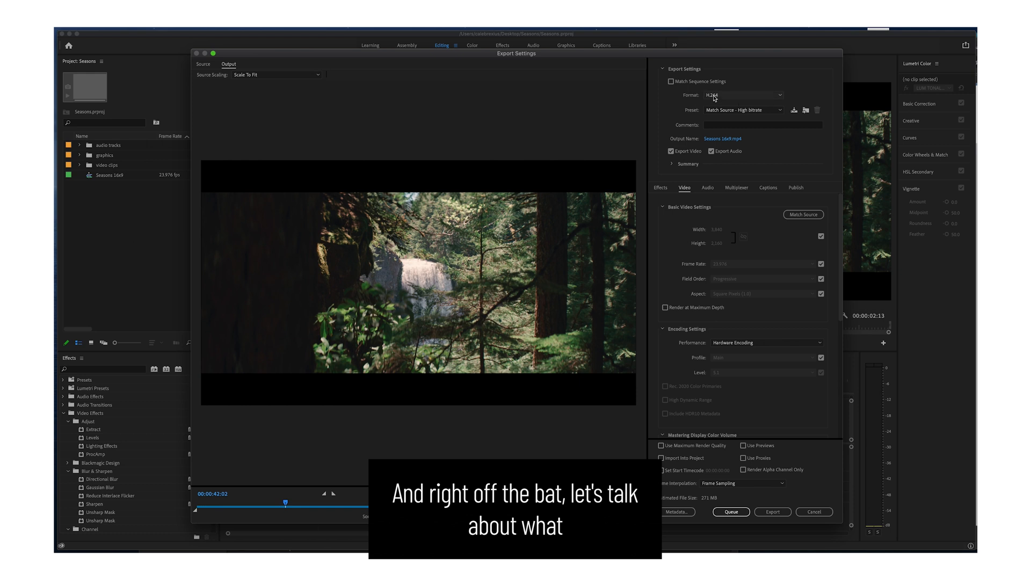
pyautogui.click(734, 96)
pyautogui.click(728, 103)
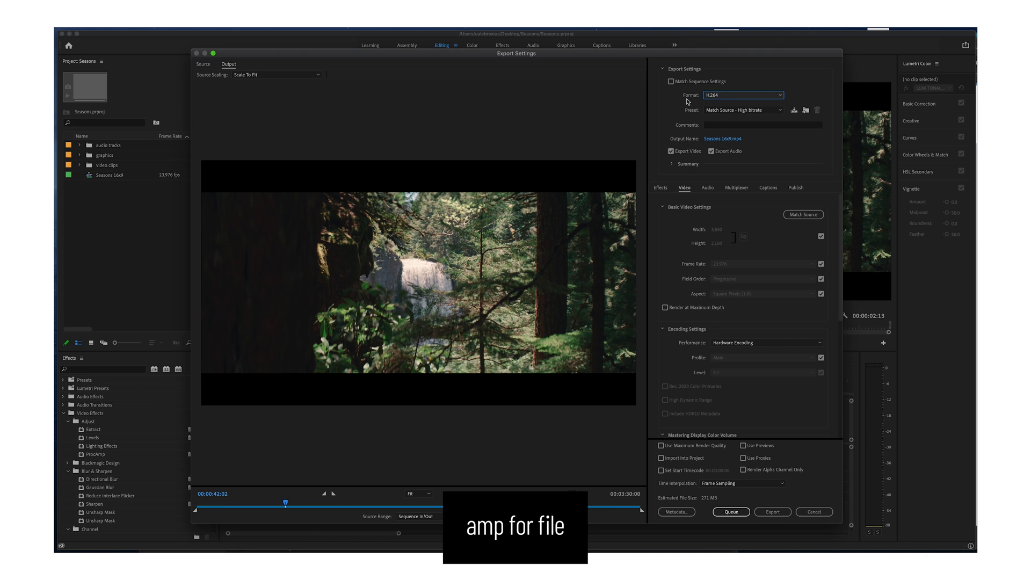
pyautogui.click(736, 101)
pyautogui.click(739, 99)
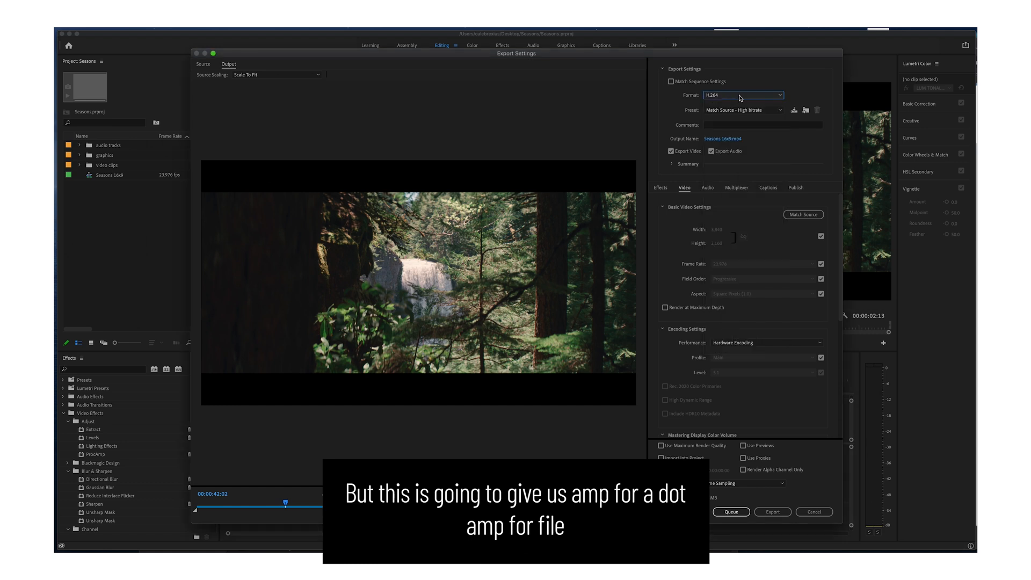
pyautogui.click(739, 97)
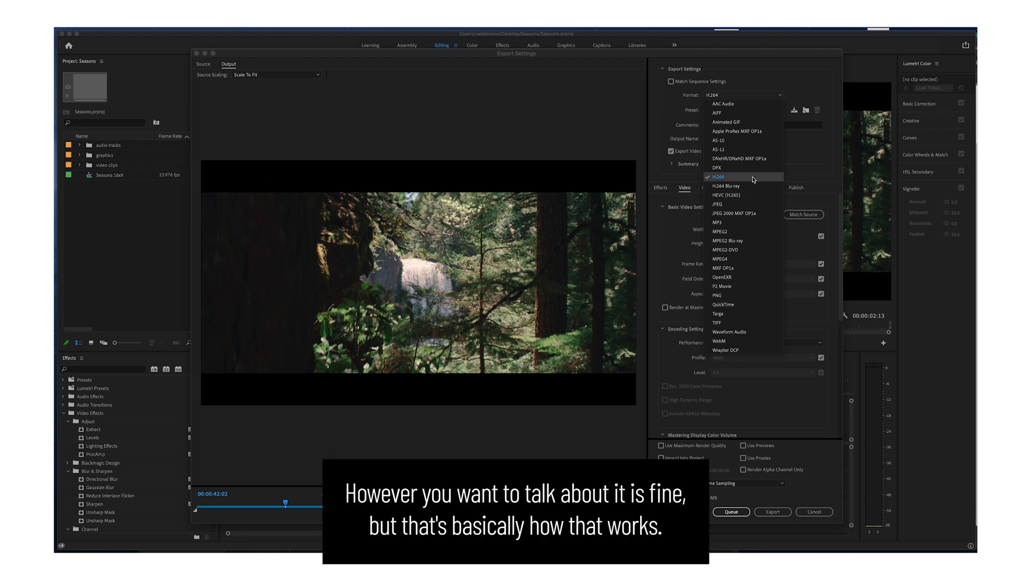
pyautogui.click(821, 157)
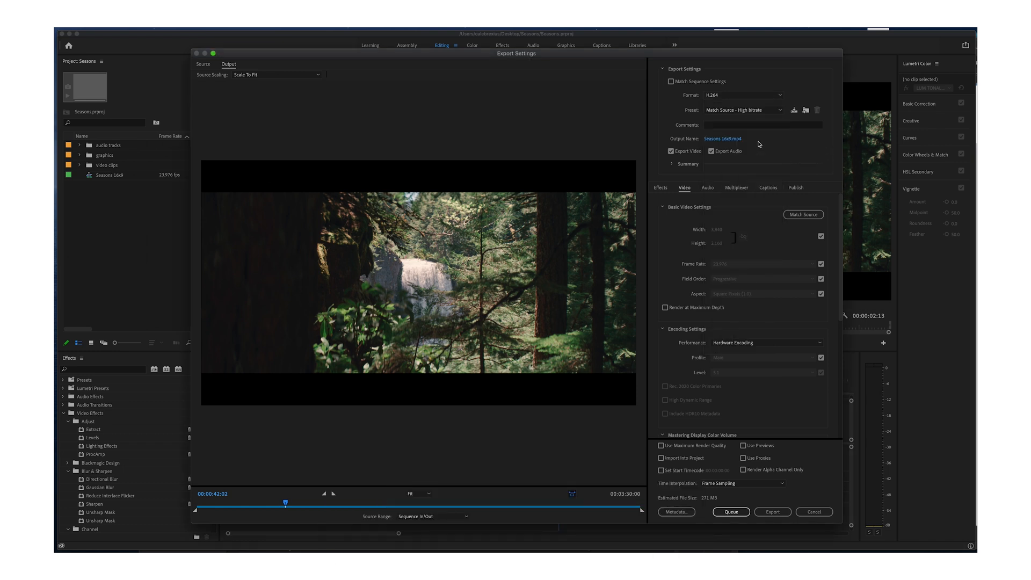
# Apply the Vimeo 2160p 4K Ultra HD preset to the export.
pyautogui.click(731, 112)
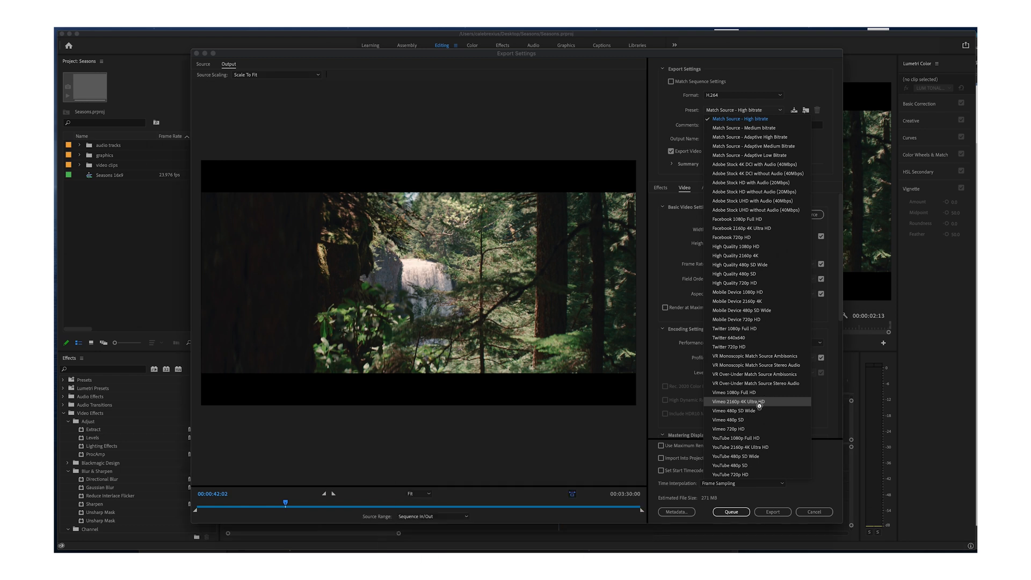
pyautogui.click(761, 406)
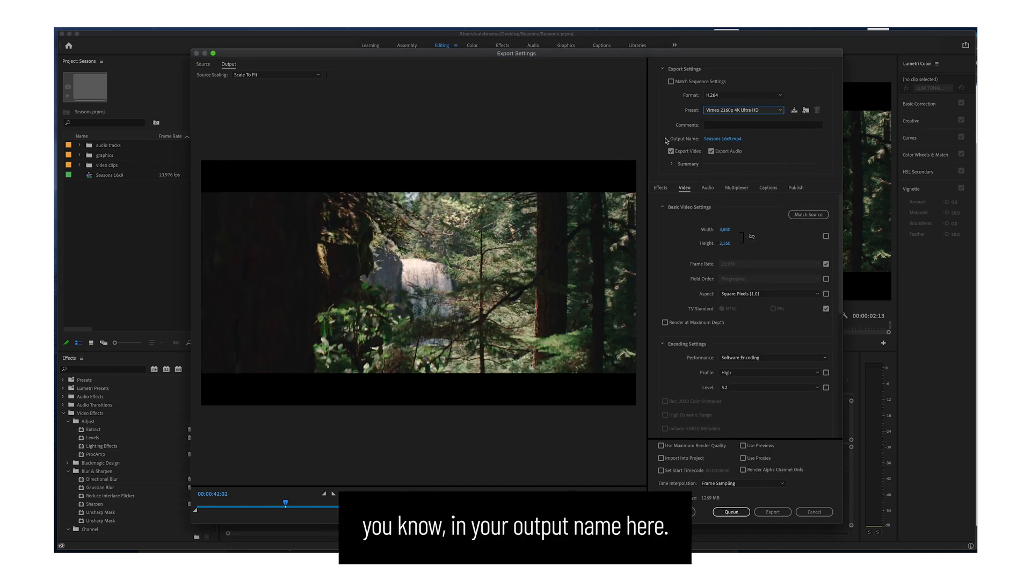
# Check the save location and file format choices for the output name, leaving them as they are.
pyautogui.click(727, 139)
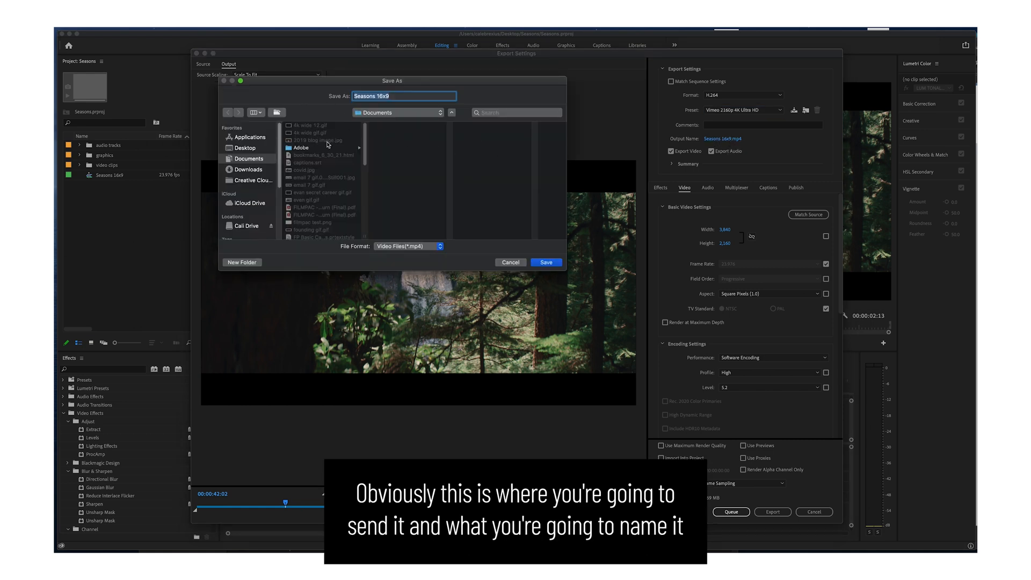
pyautogui.click(418, 246)
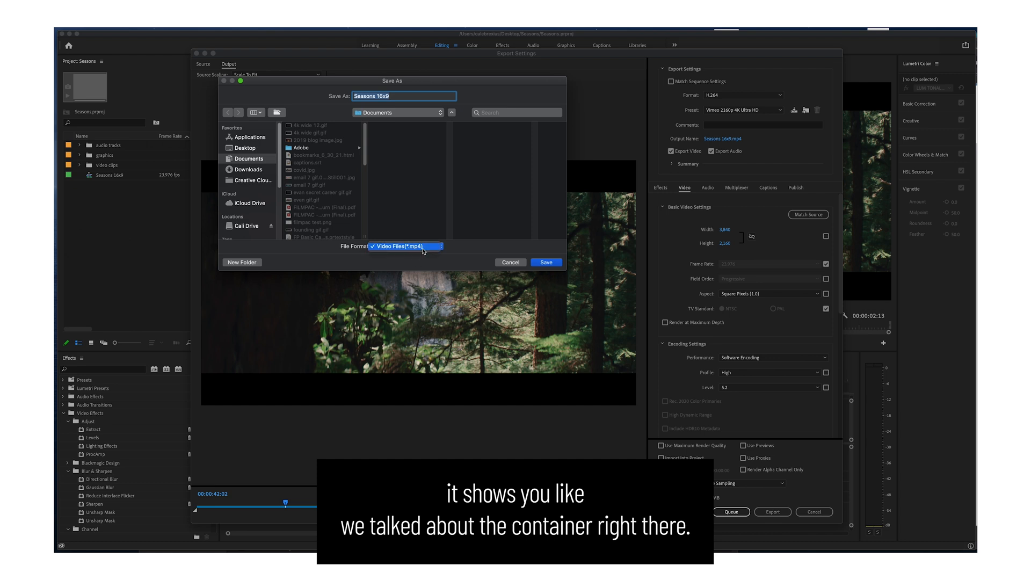
pyautogui.click(491, 252)
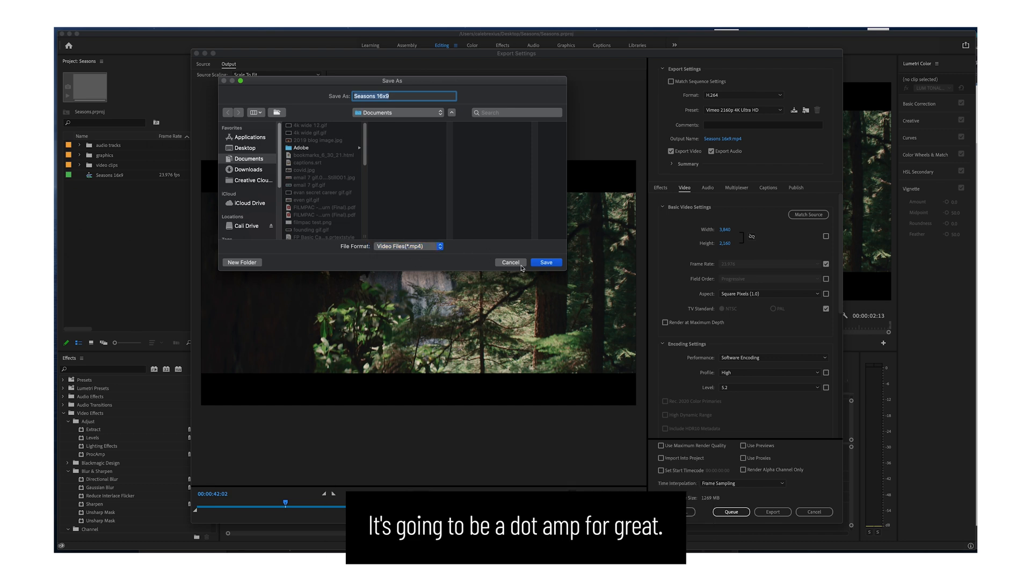
pyautogui.click(511, 262)
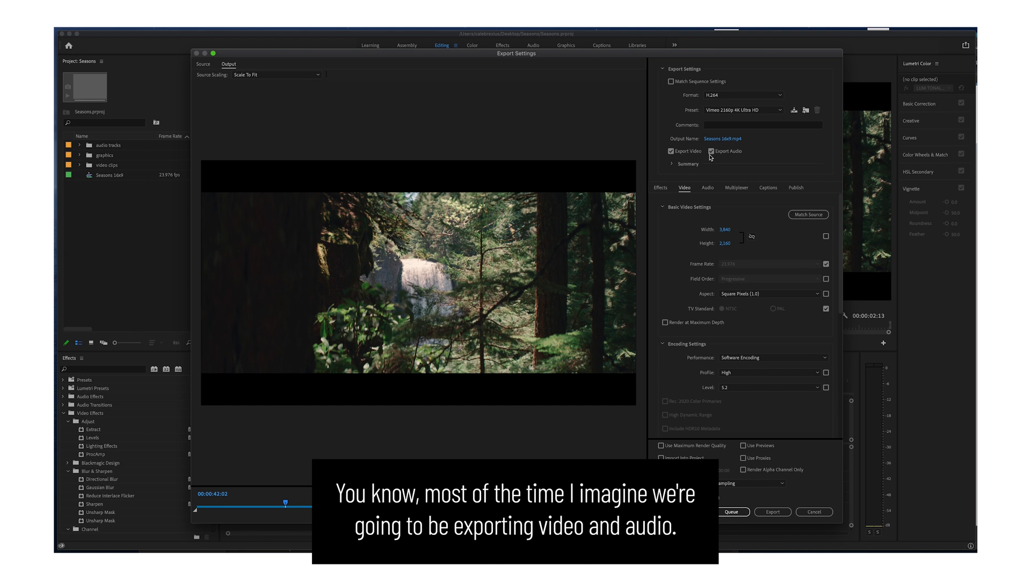
# Expand the export summary to review the output and source details, and collapse it again.
pyautogui.click(673, 166)
pyautogui.click(676, 168)
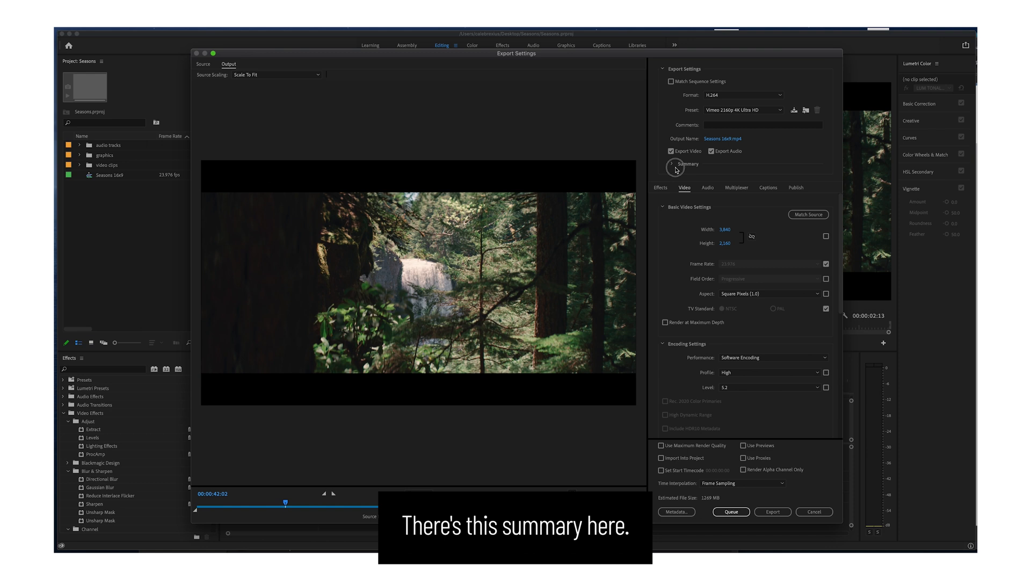
pyautogui.click(687, 167)
pyautogui.click(673, 165)
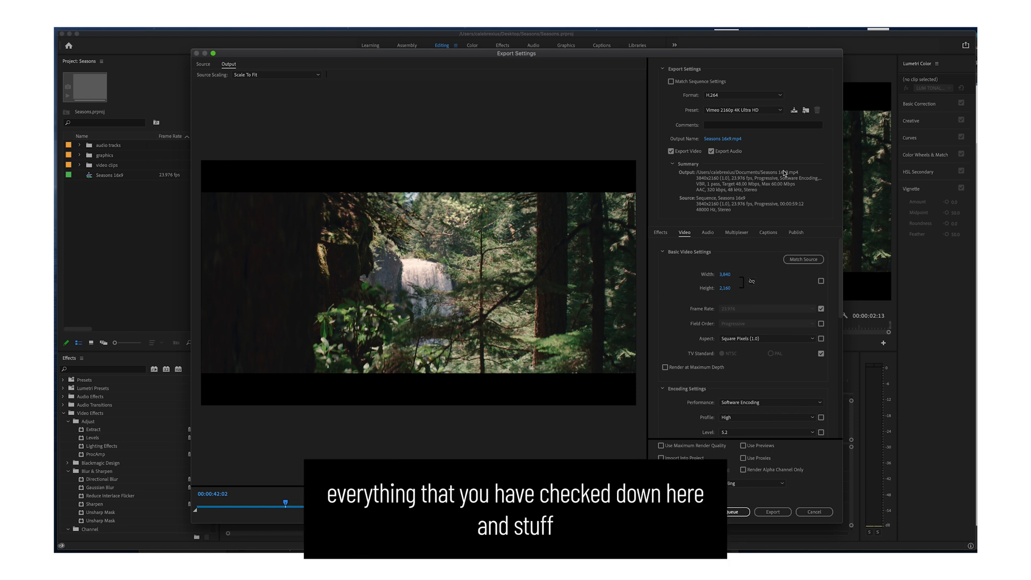
pyautogui.click(672, 165)
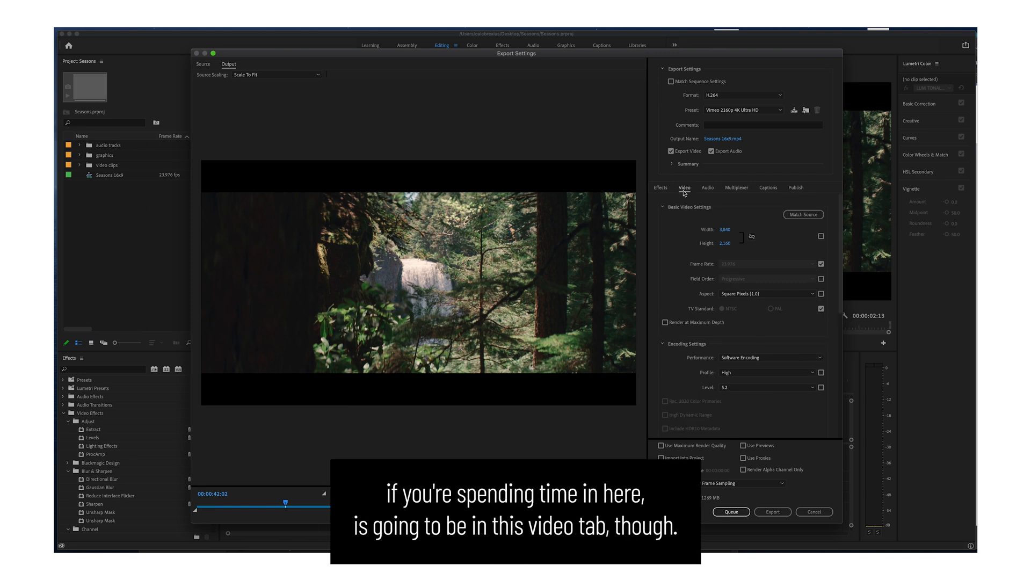
# Review the export's effects, audio, multiplexer and captions settings.
pyautogui.click(667, 189)
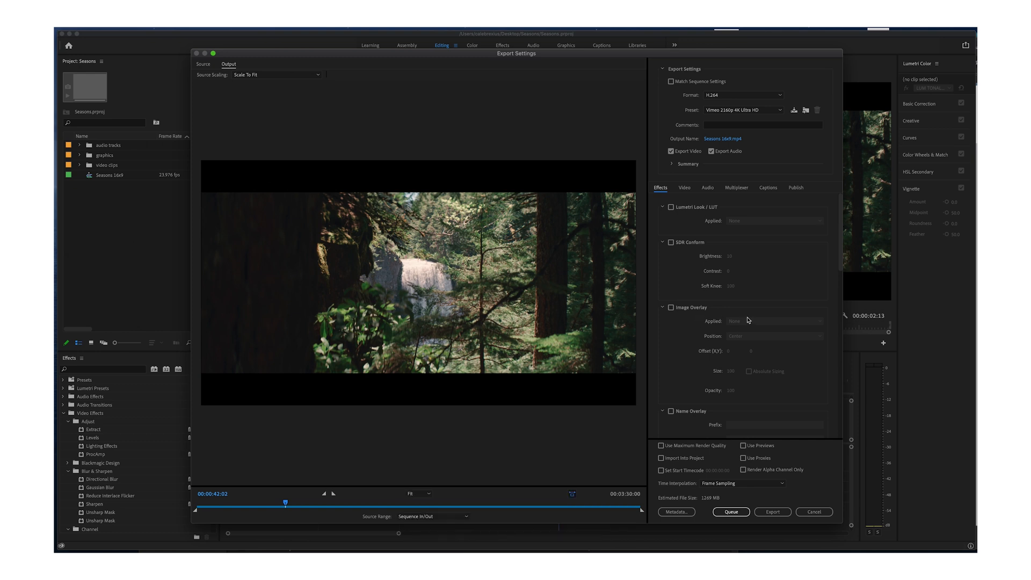
pyautogui.scroll(-2, 684, 357)
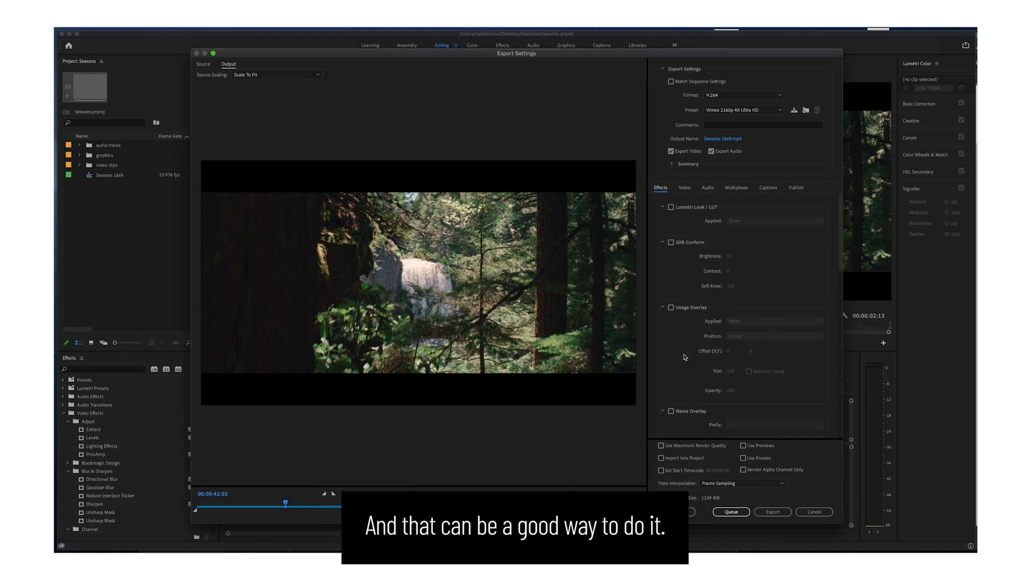
pyautogui.scroll(2, 683, 358)
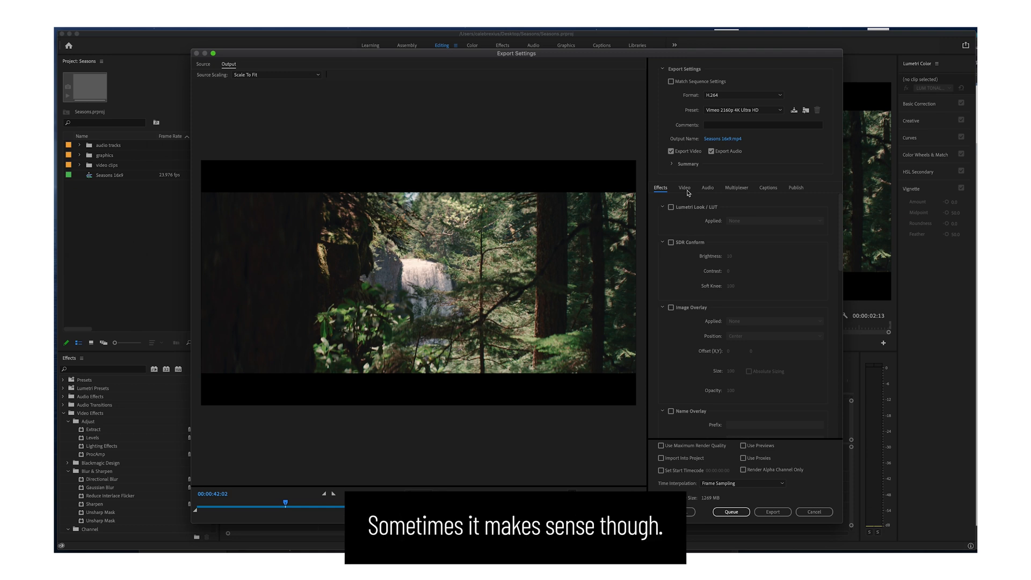
pyautogui.click(713, 190)
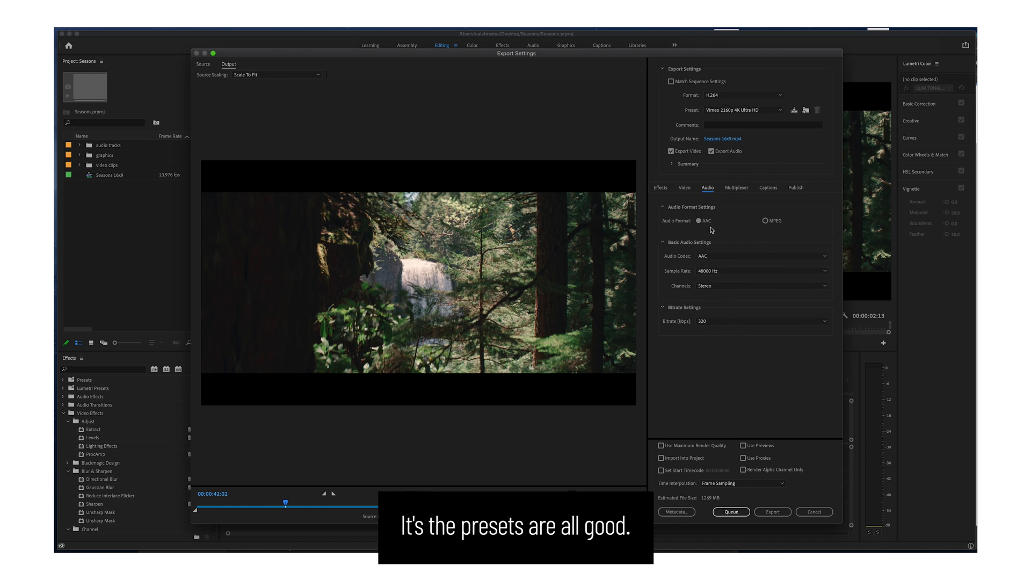
pyautogui.click(737, 190)
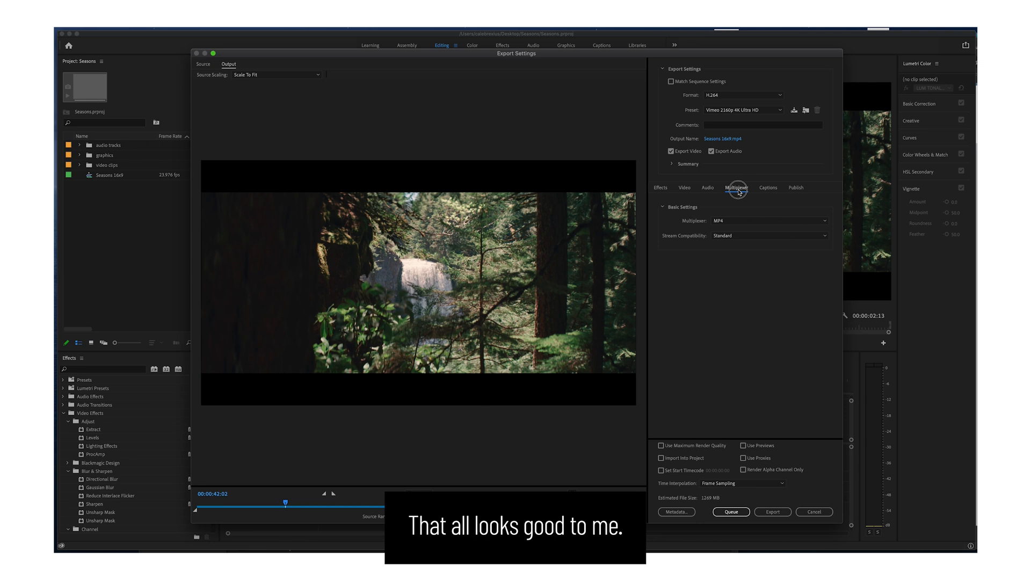
pyautogui.click(773, 191)
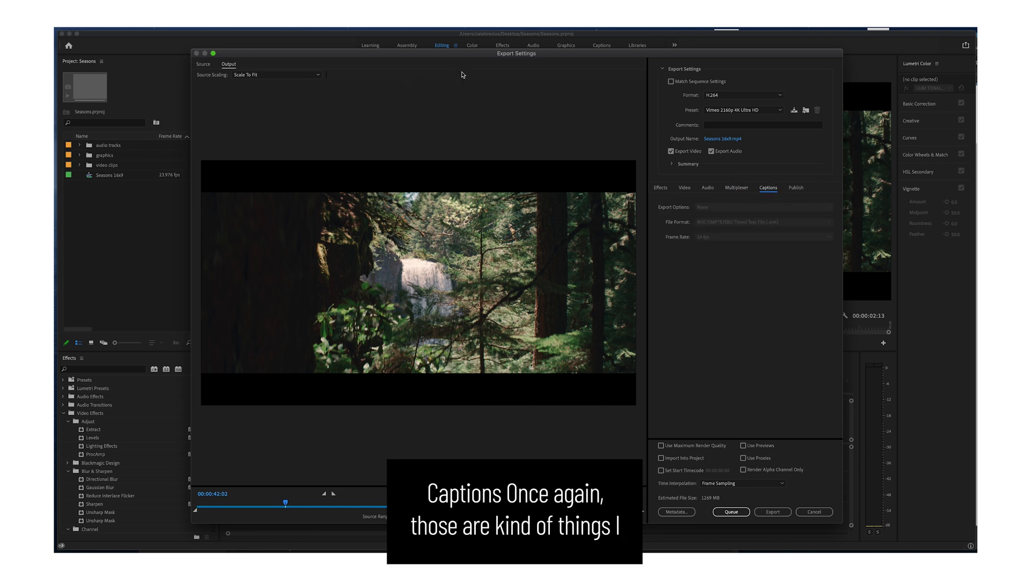
pyautogui.moveTo(466, 57)
pyautogui.mouseDown()
pyautogui.moveTo(474, 93)
pyautogui.moveTo(461, 70)
pyautogui.mouseUp()
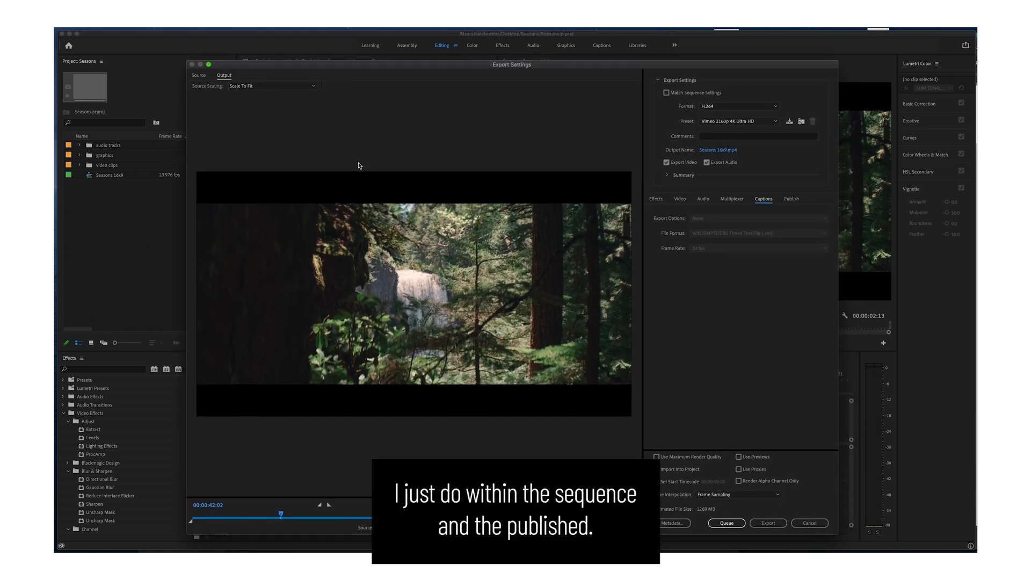
# Review the publishing destinations available for the export, from Adobe Creative Cloud down to Vimeo and YouTube.
pyautogui.click(793, 202)
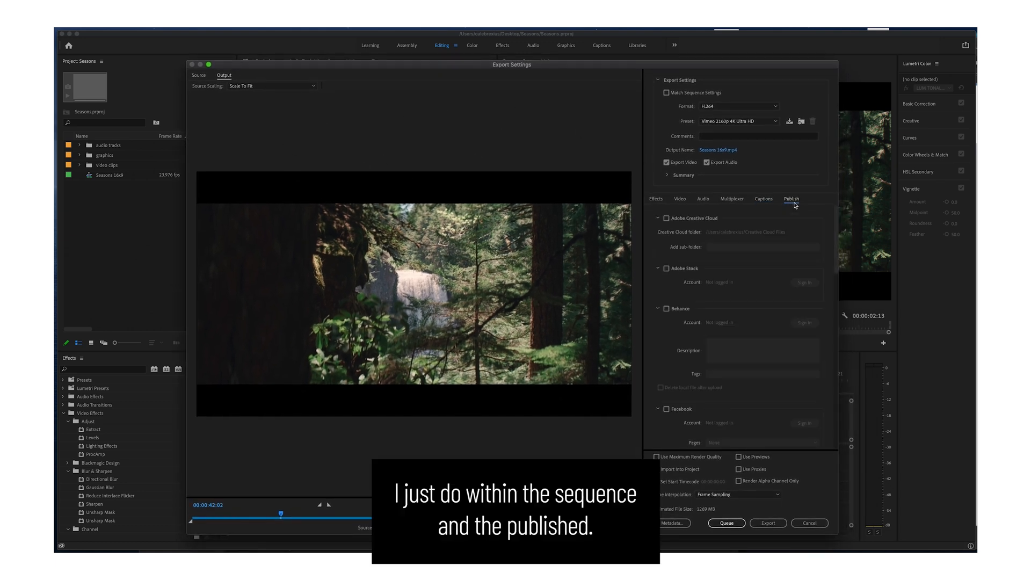
pyautogui.scroll(2, 756, 356)
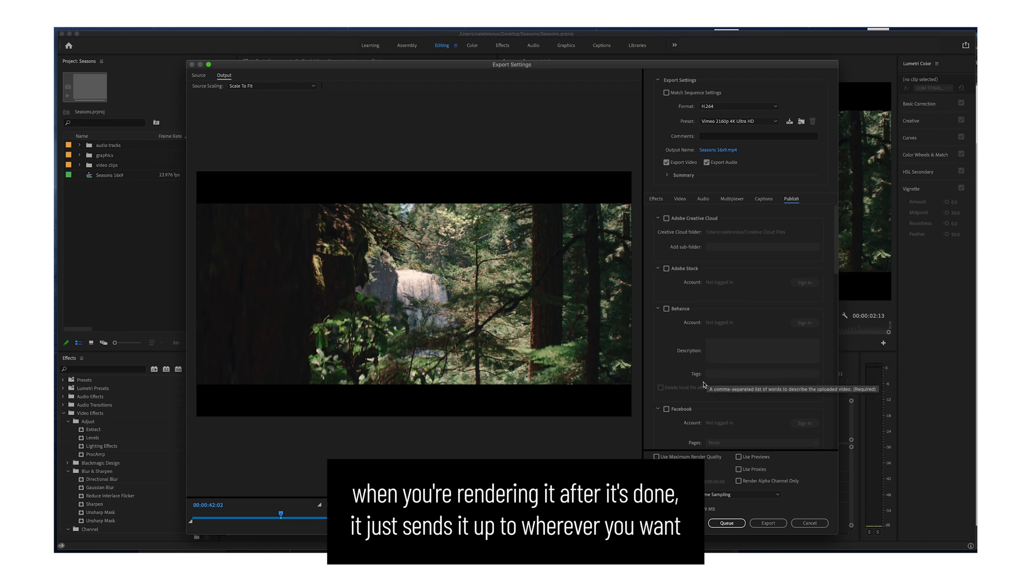
pyautogui.scroll(-8, 716, 327)
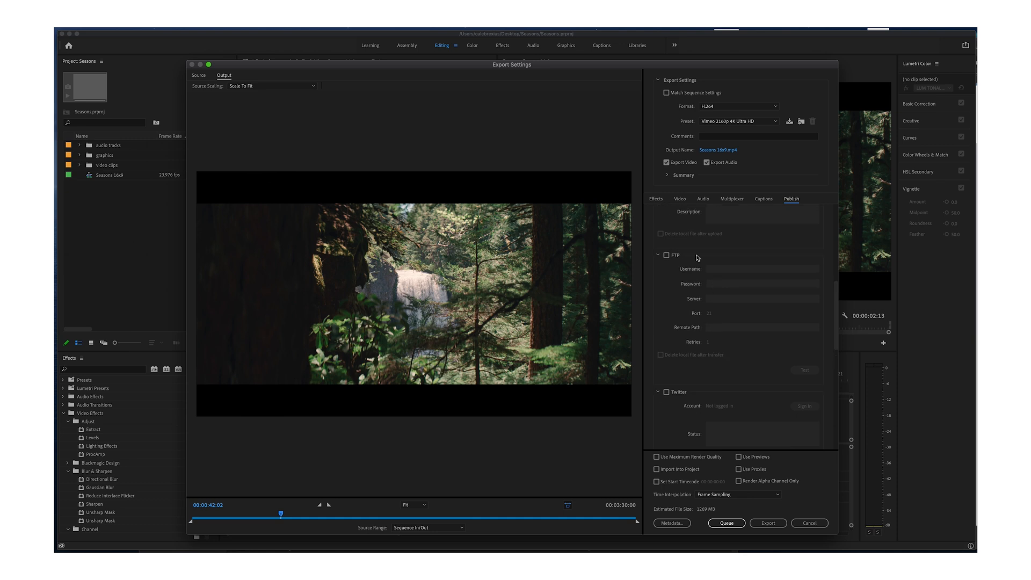
pyautogui.scroll(-7, 764, 312)
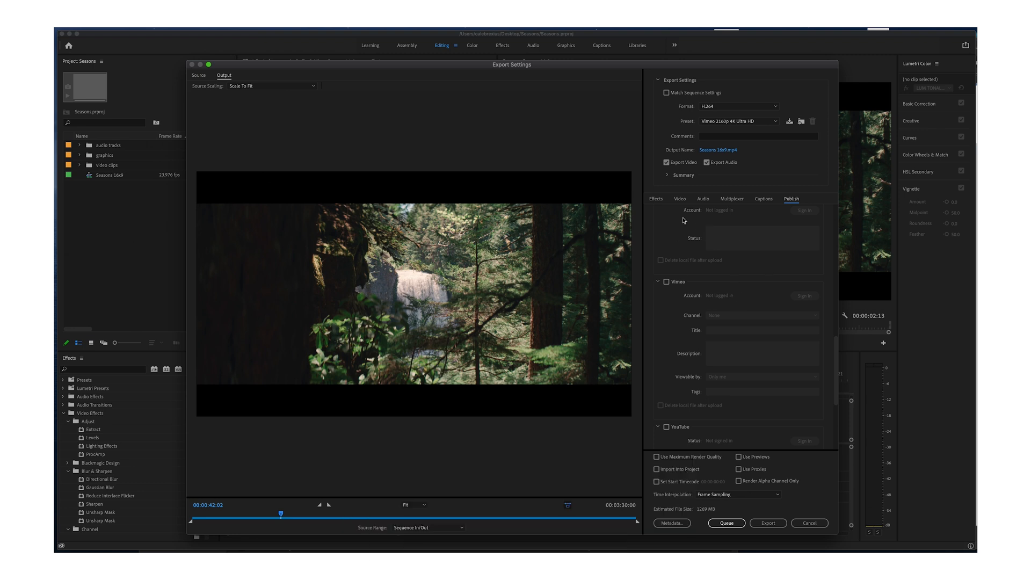
# Show the export's video settings and toggle the link between frame width and height, leaving it locked.
pyautogui.click(679, 199)
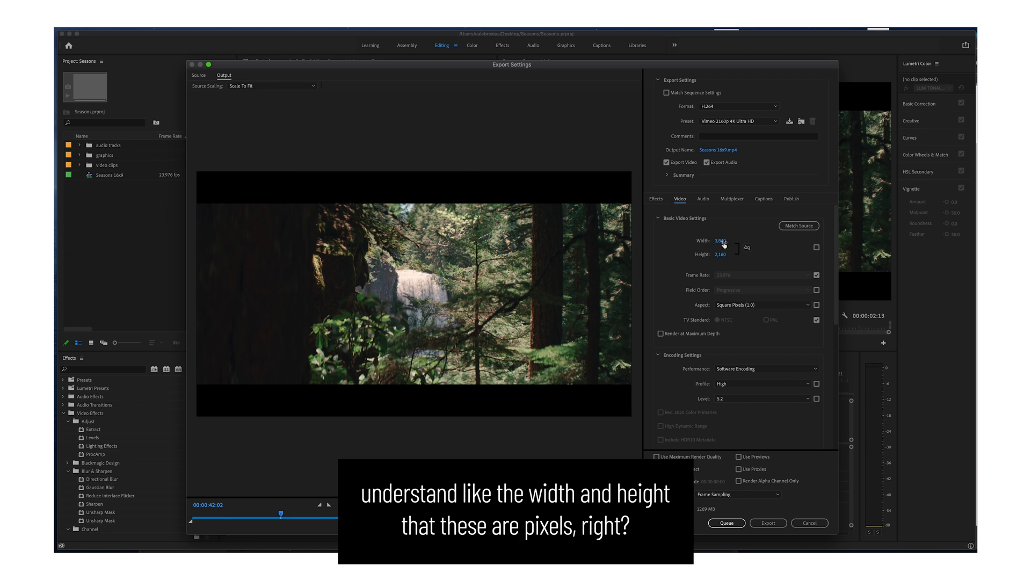
pyautogui.click(748, 249)
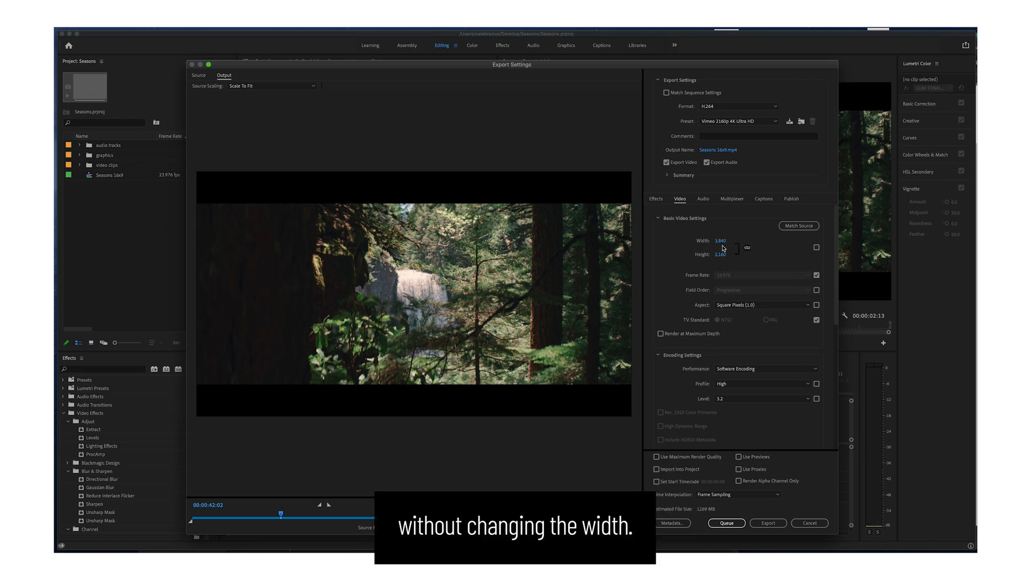
pyautogui.click(747, 248)
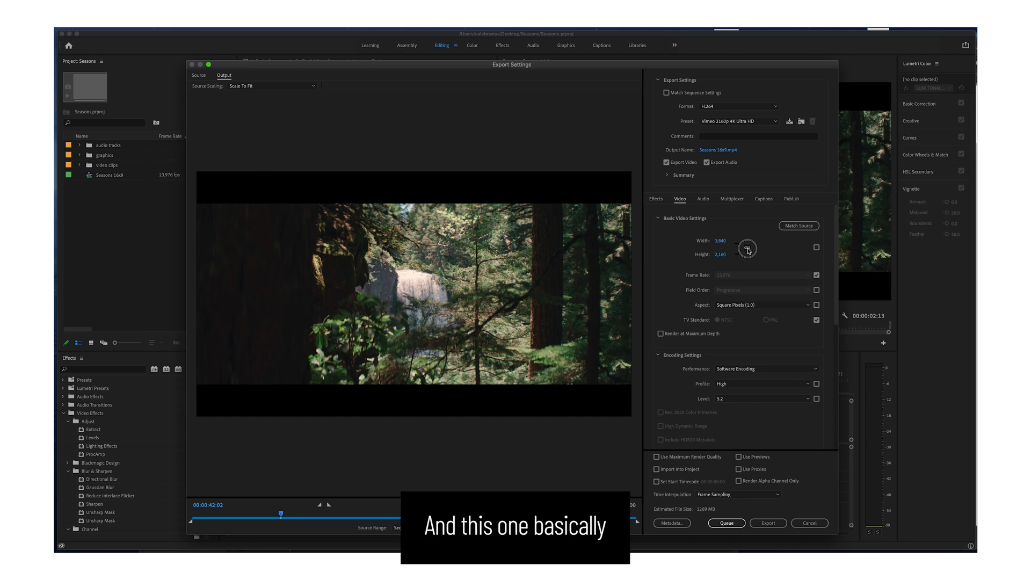
pyautogui.click(747, 247)
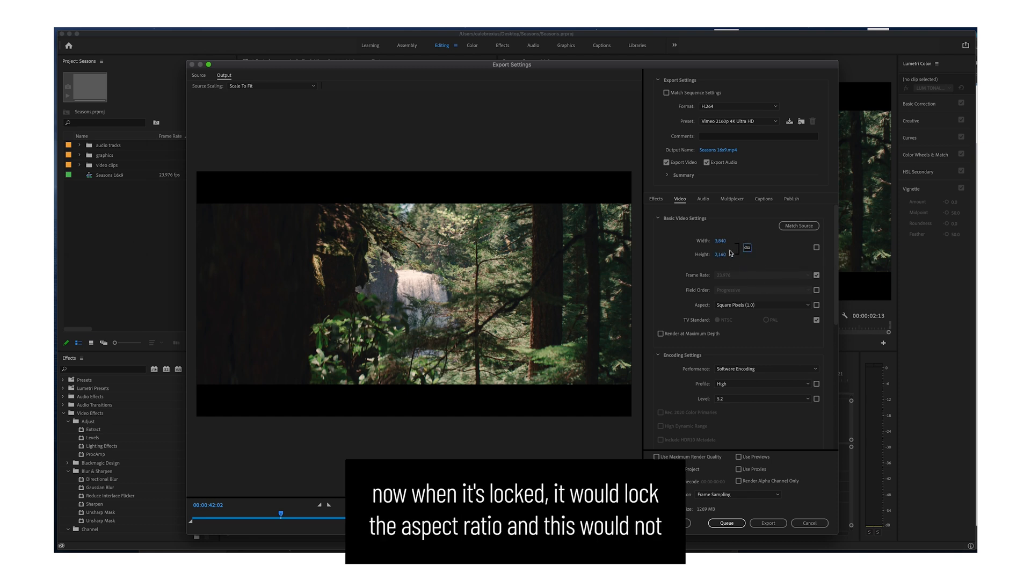
pyautogui.click(747, 247)
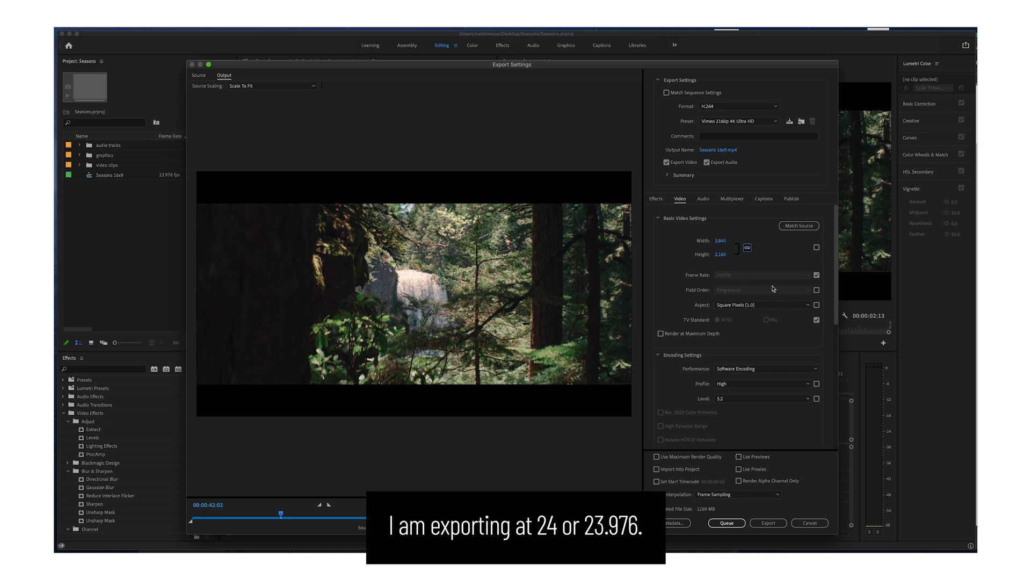
# Unlink the frame rate from the source, choose 23.976, and toggle source matching for the field order on and off.
pyautogui.click(817, 276)
pyautogui.click(800, 274)
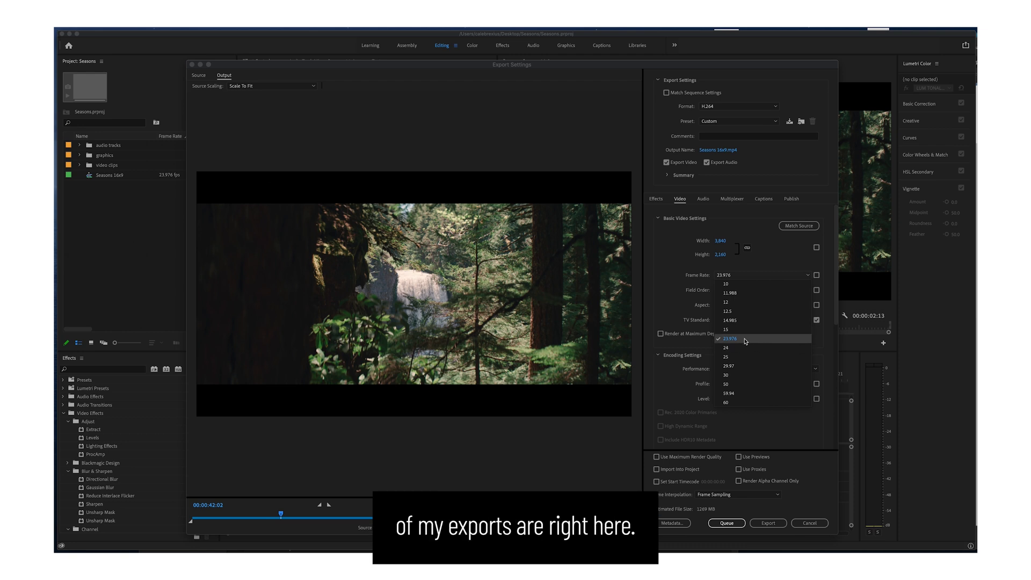
pyautogui.click(734, 344)
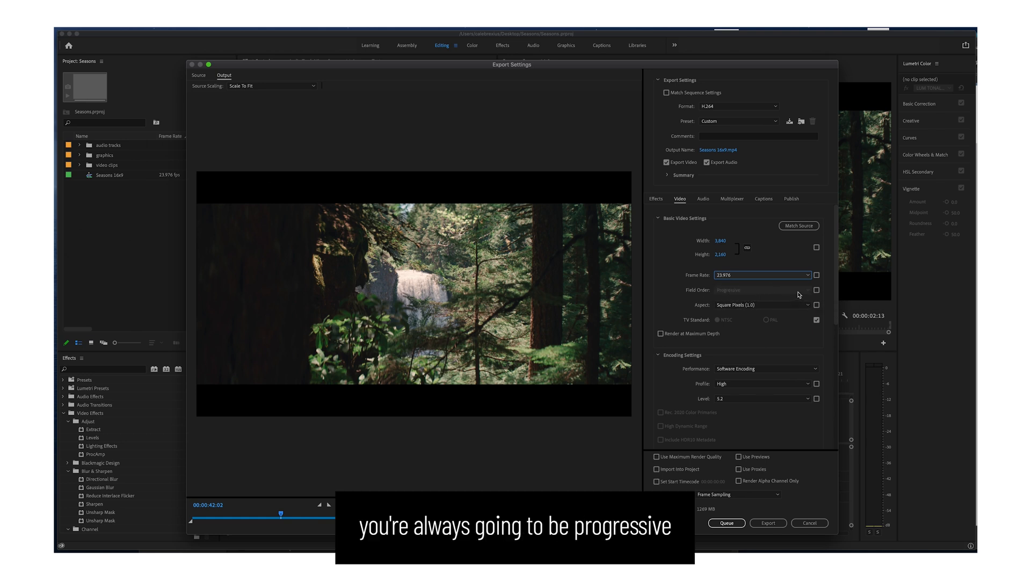
pyautogui.click(816, 290)
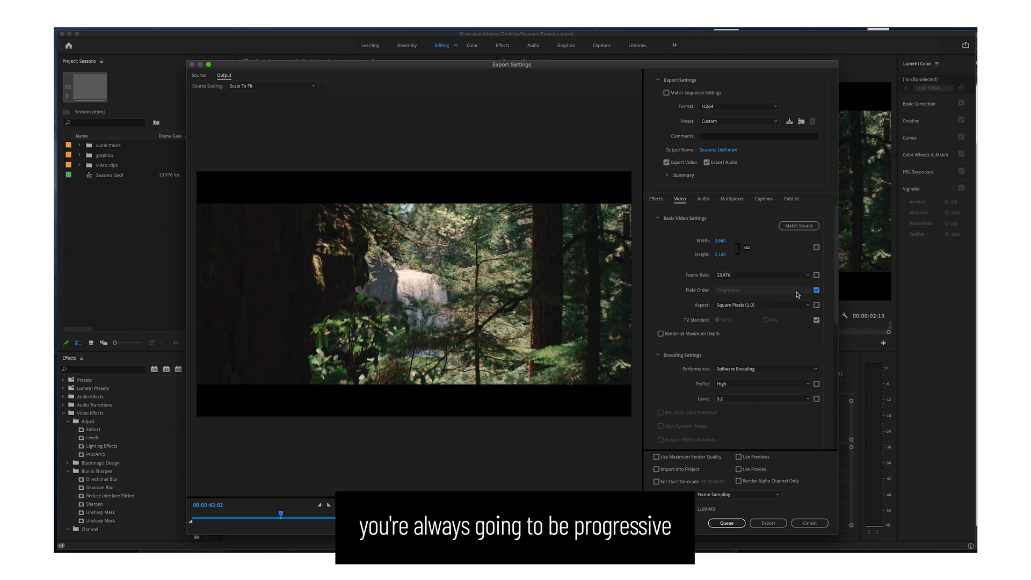
pyautogui.click(816, 290)
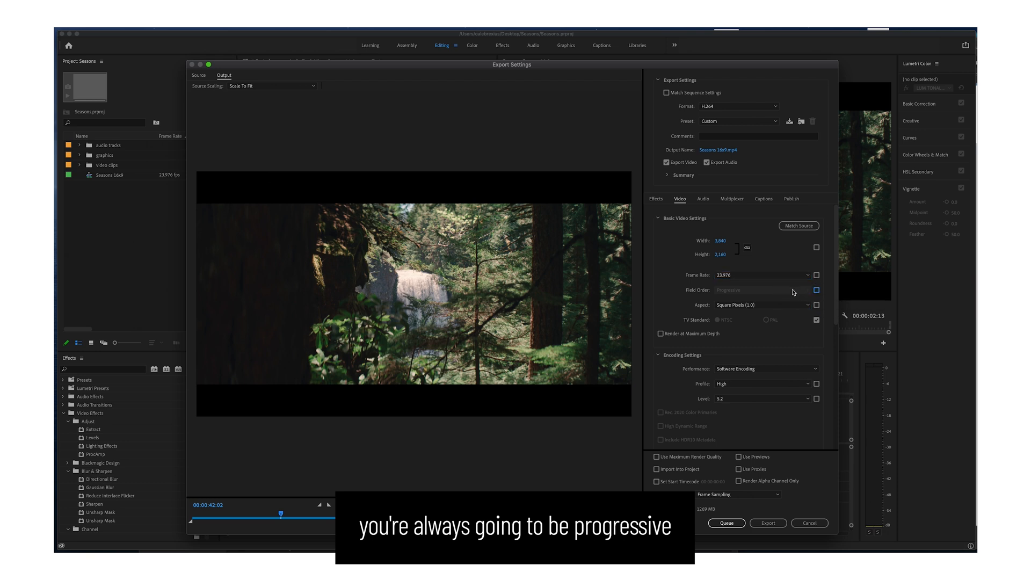
pyautogui.click(739, 293)
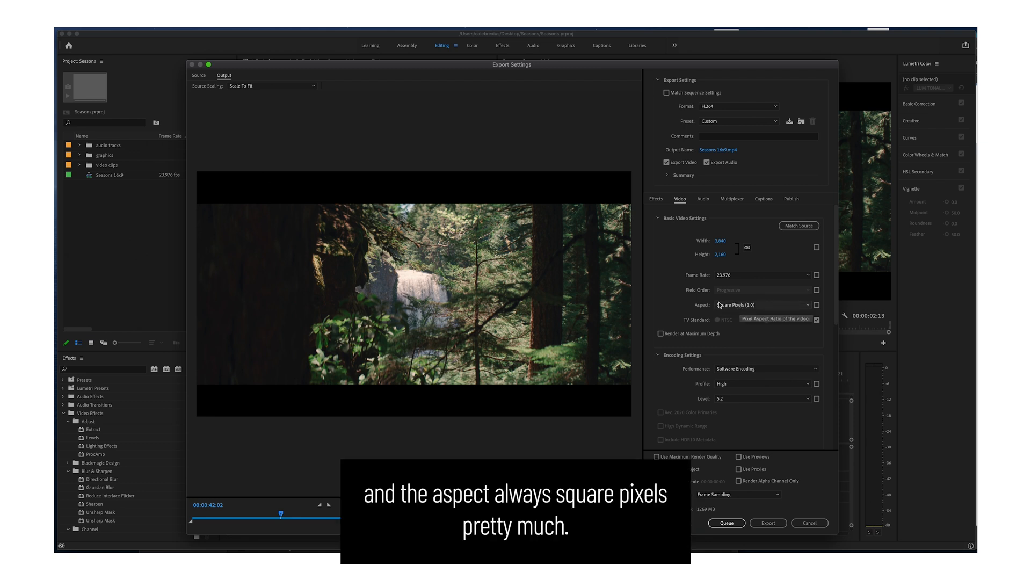
# Check the pixel aspect choices, leaving Square Pixels (1.0), and look over the maximum depth and encoding settings.
pyautogui.click(738, 306)
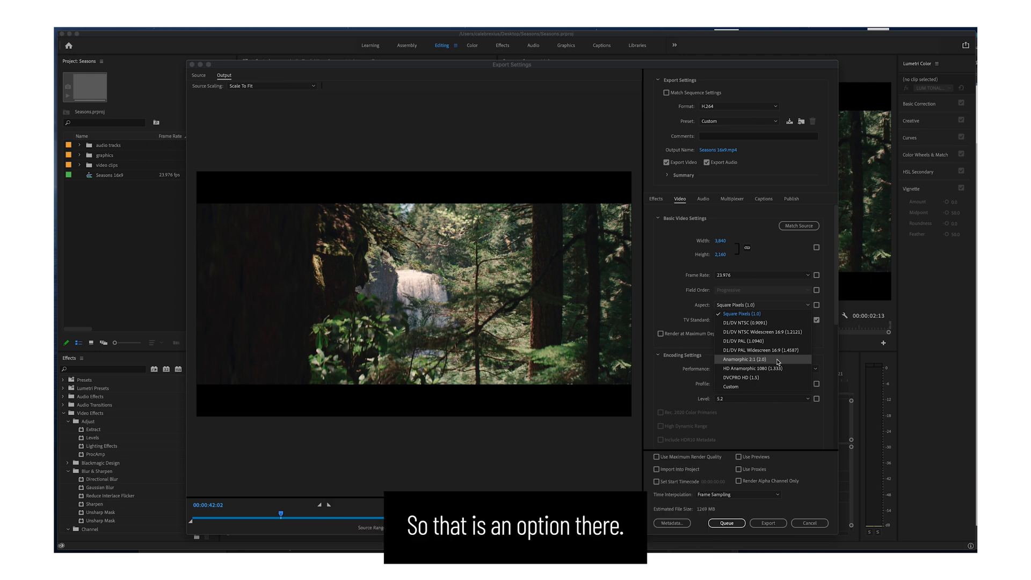
pyautogui.click(669, 306)
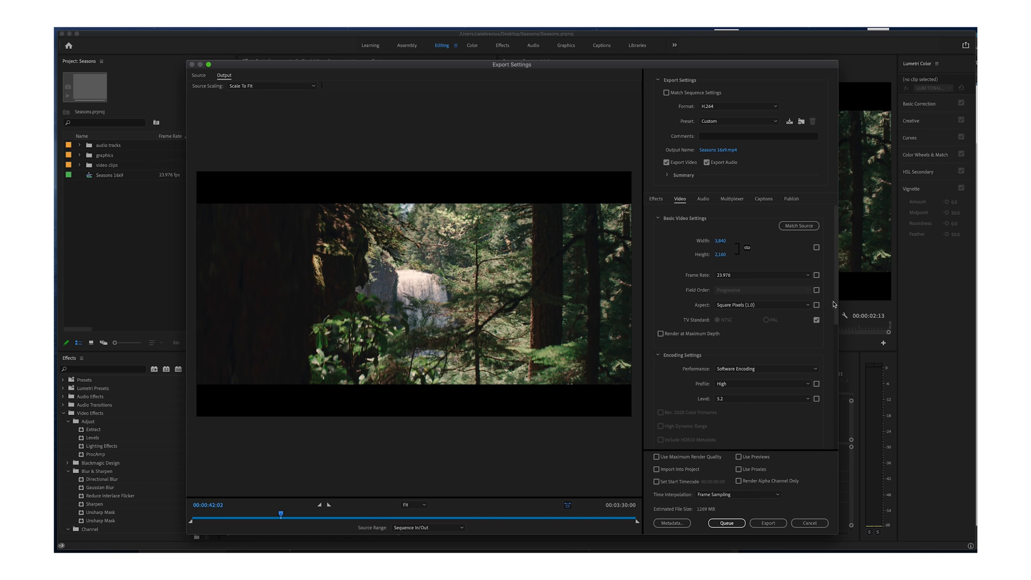
pyautogui.moveTo(836, 301); pyautogui.dragTo(836, 306)
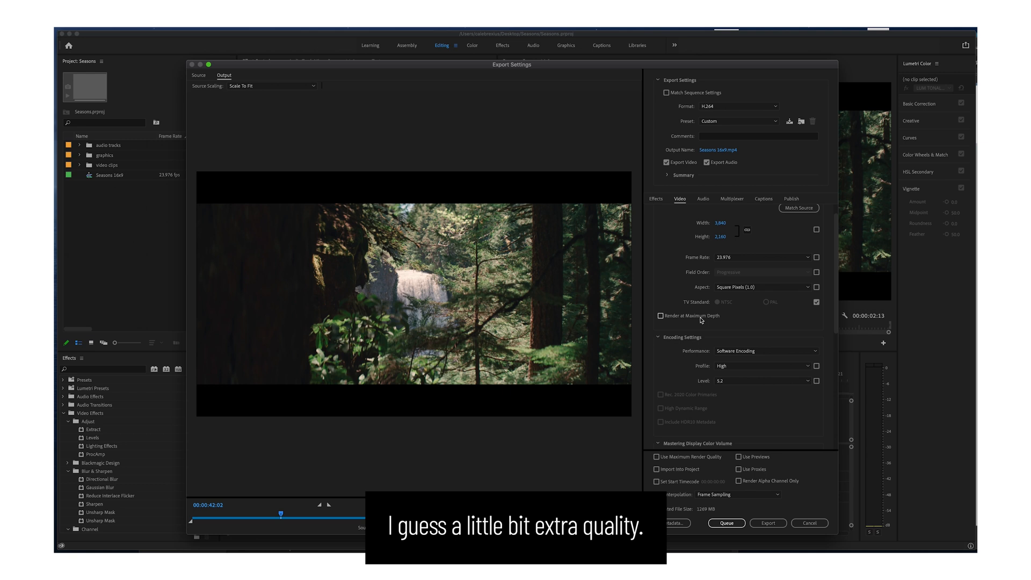
pyautogui.moveTo(836, 241); pyautogui.dragTo(836, 241)
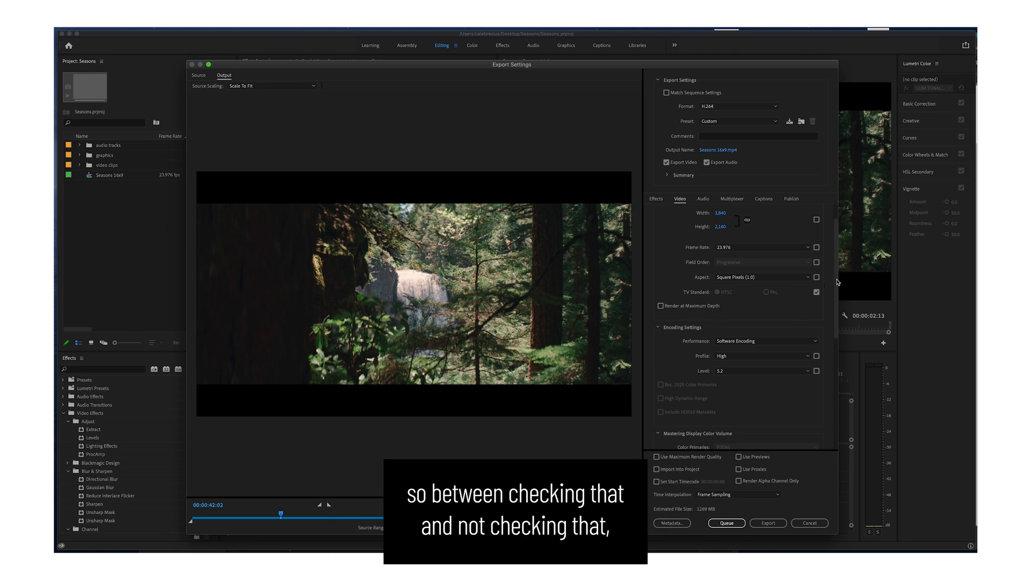
pyautogui.scroll(-3, 836, 282)
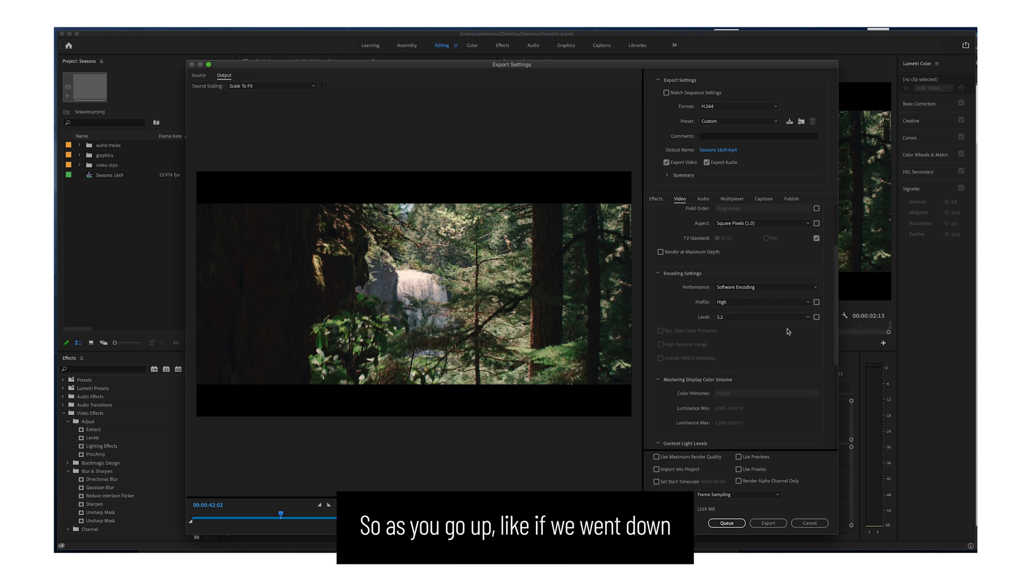
# Apply the Vimeo 1080p Full HD preset and inspect the encoding level choices it uses.
pyautogui.click(727, 123)
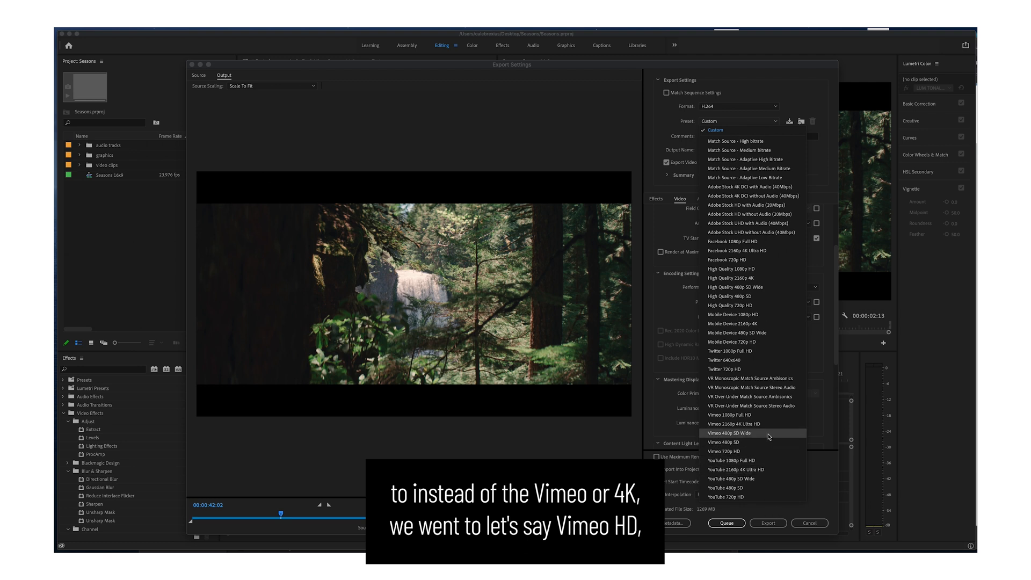
pyautogui.click(673, 236)
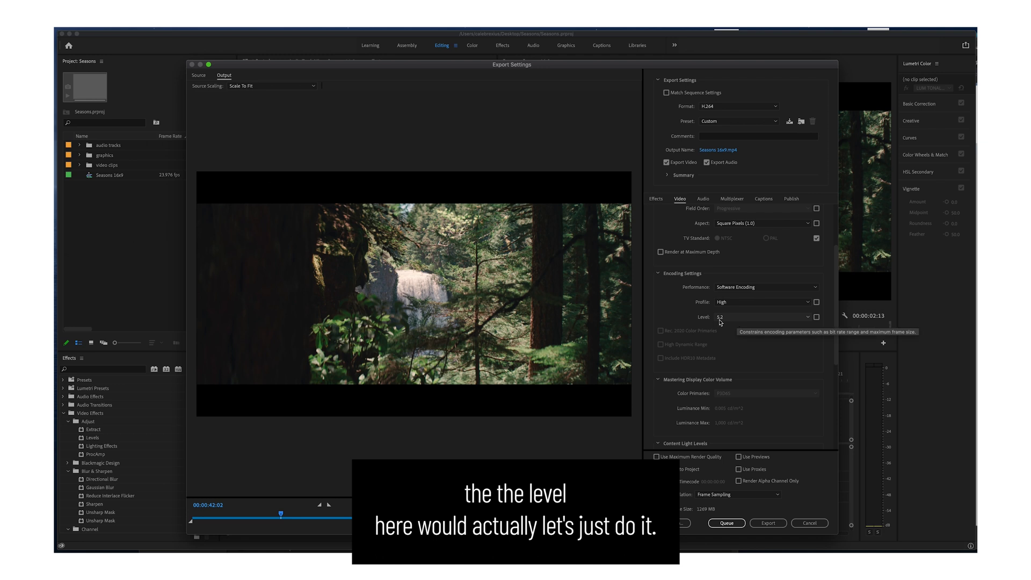
pyautogui.click(749, 121)
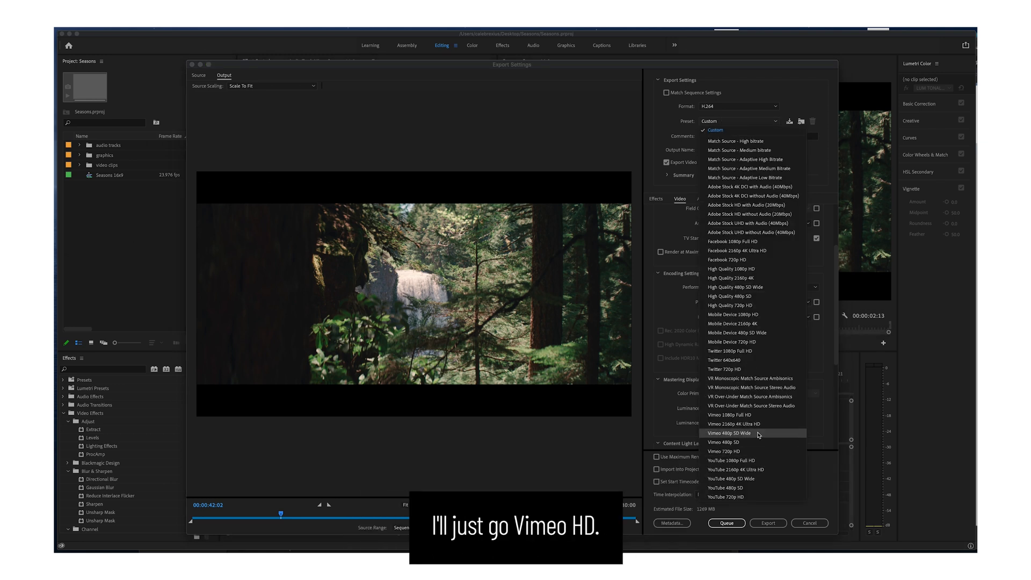
pyautogui.click(753, 415)
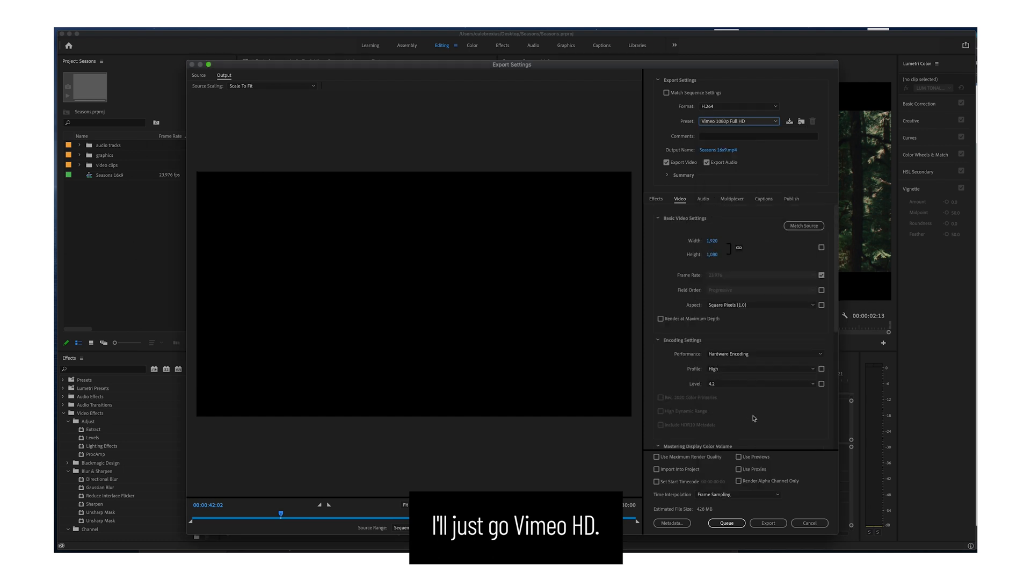
pyautogui.click(723, 384)
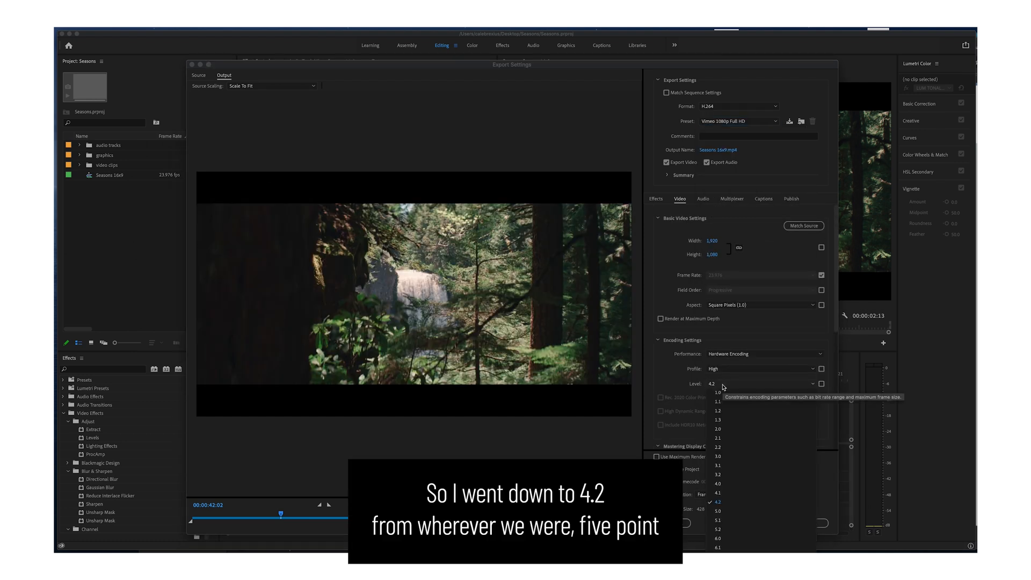
pyautogui.click(672, 378)
# Apply the Vimeo 2160p 4K Ultra HD preset again and check its encoding level without changing it.
pyautogui.click(726, 124)
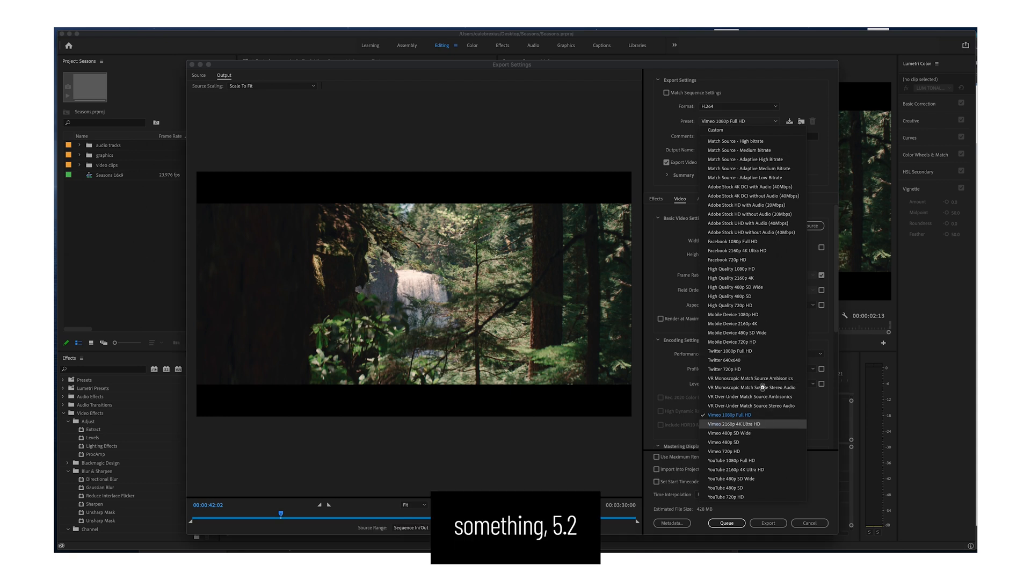
pyautogui.click(761, 425)
pyautogui.moveTo(836, 283); pyautogui.dragTo(838, 337)
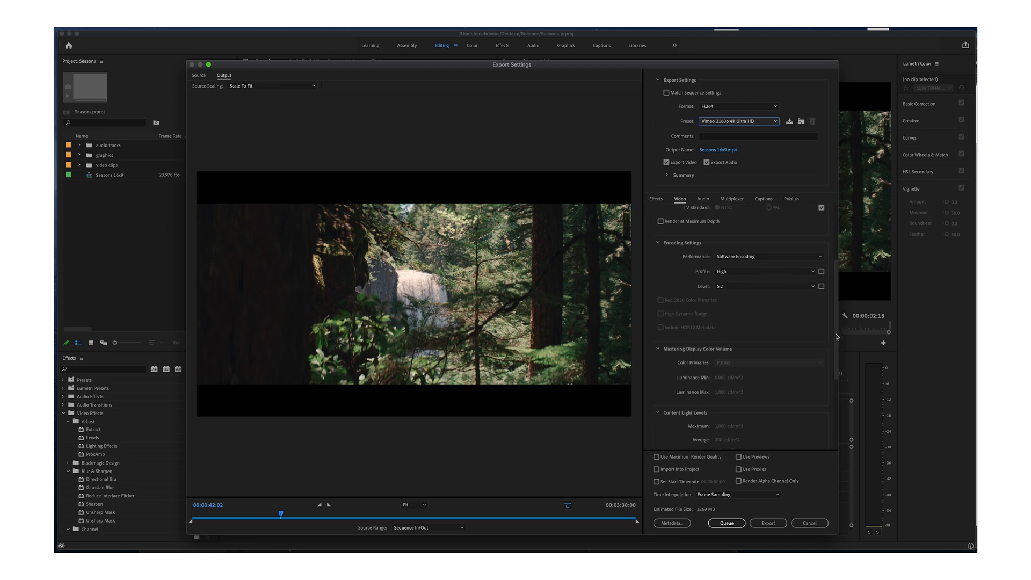
pyautogui.click(733, 288)
pyautogui.click(680, 298)
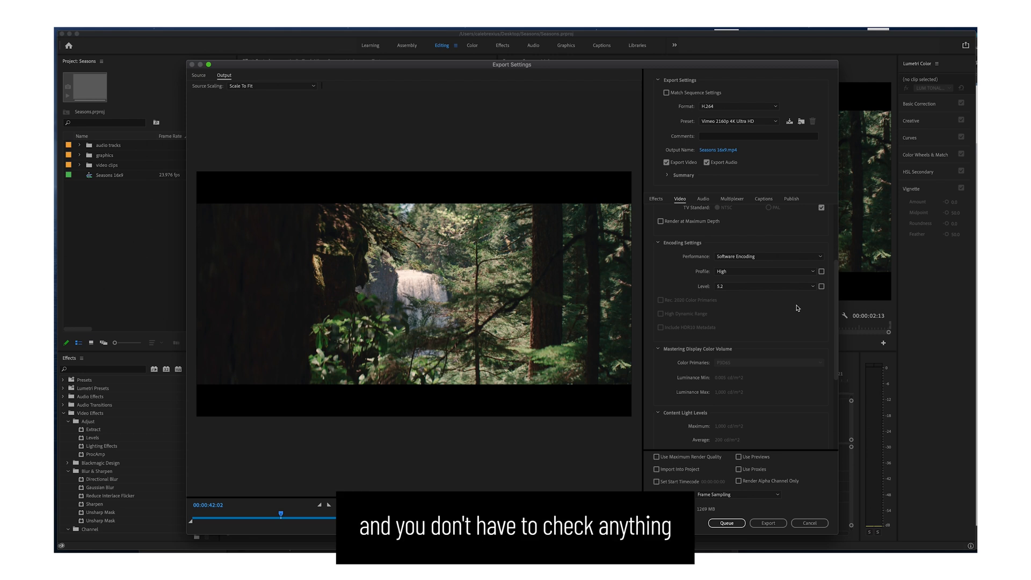
# Review the mastering display color, content light and bitrate settings, including the bitrate encoding choices.
pyautogui.moveTo(836, 274); pyautogui.dragTo(833, 302)
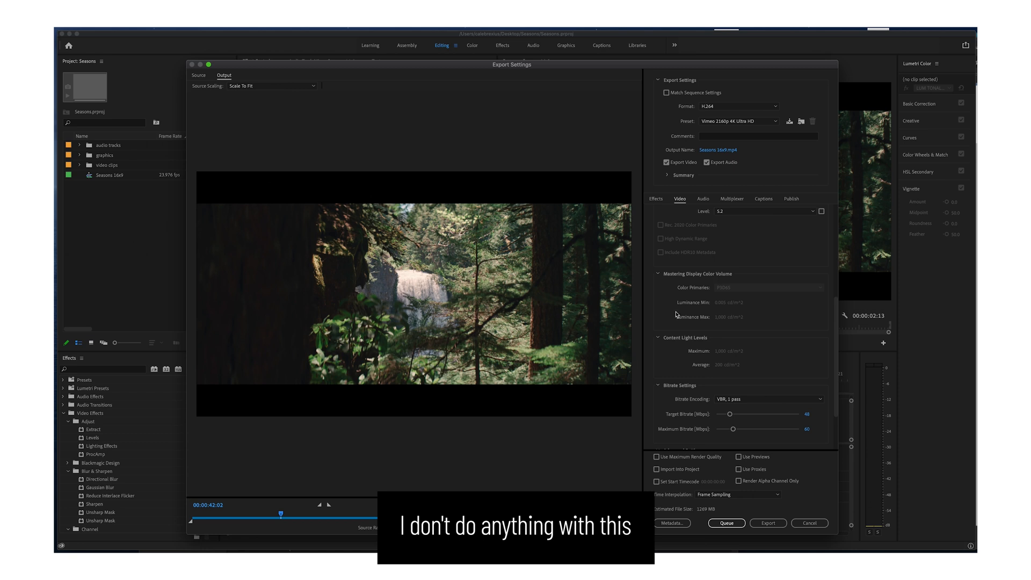
pyautogui.moveTo(837, 300); pyautogui.dragTo(838, 360)
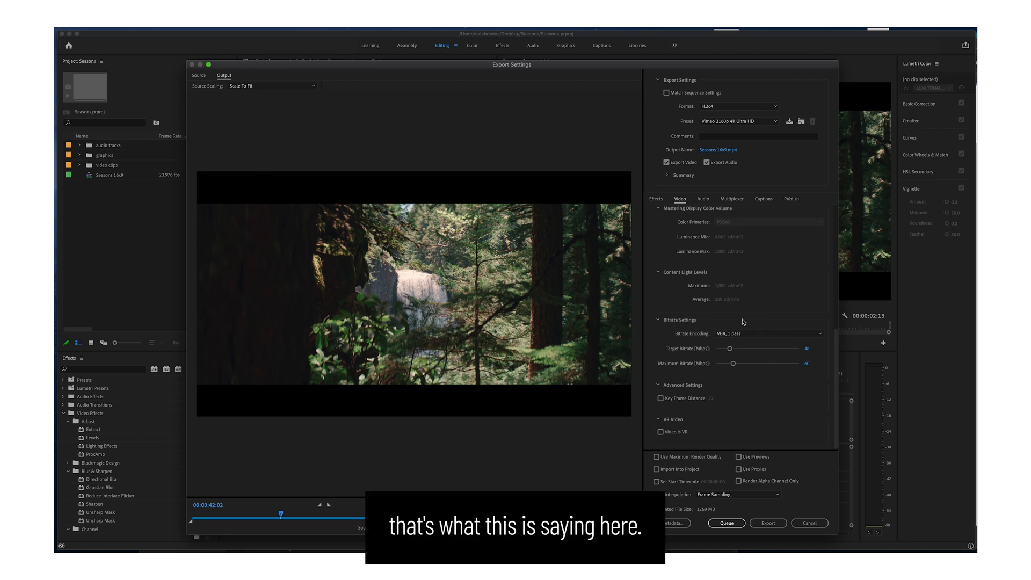
pyautogui.click(750, 334)
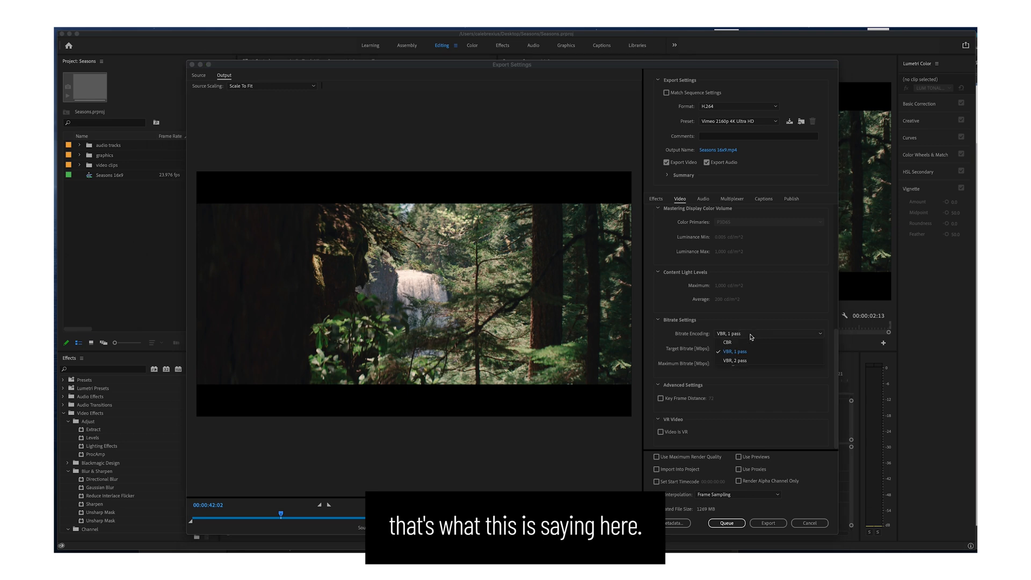
pyautogui.click(681, 336)
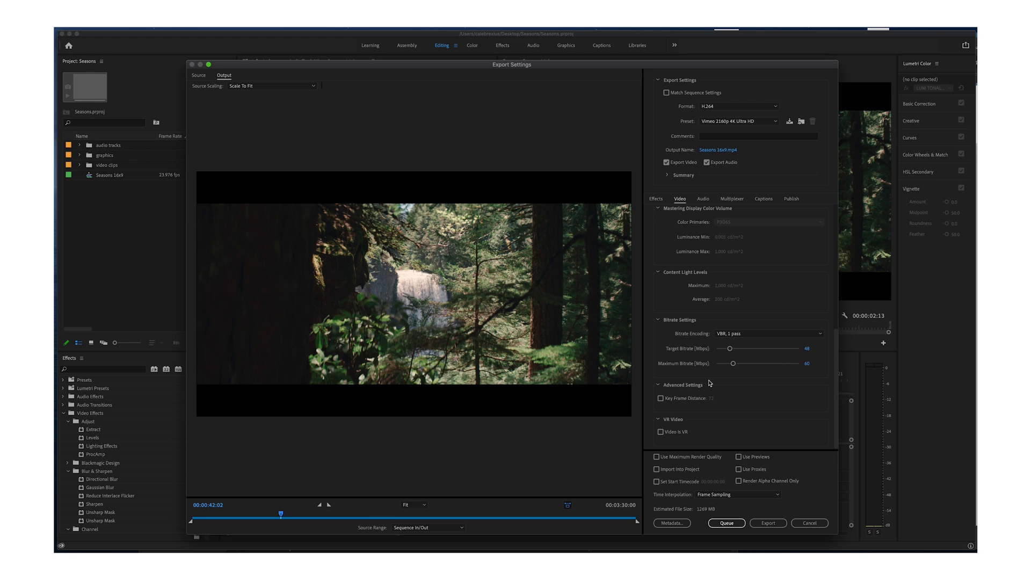
# Try CBR as the bitrate encoding and switch it to VBR, 2 pass.
pyautogui.click(736, 335)
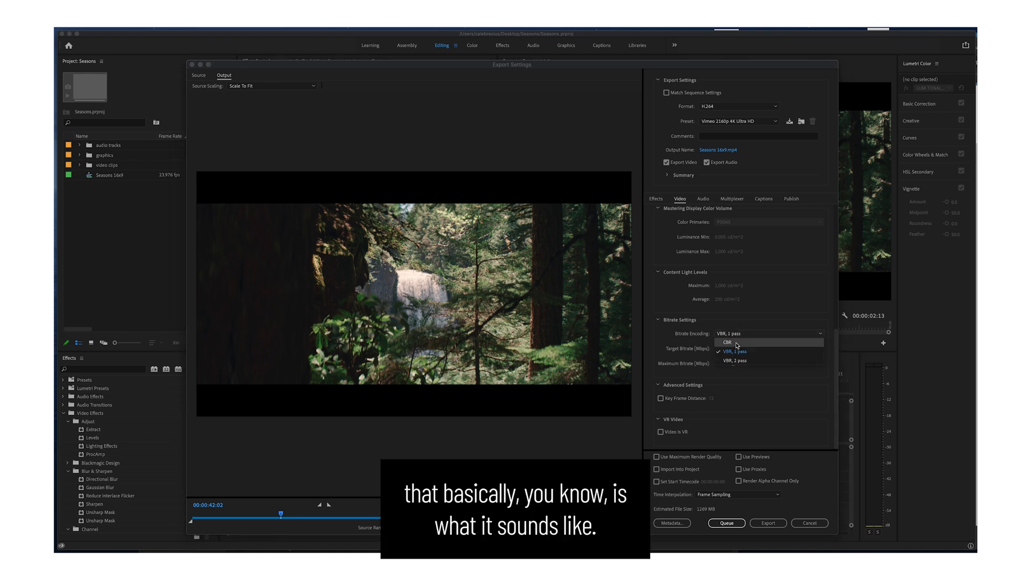
pyautogui.click(784, 345)
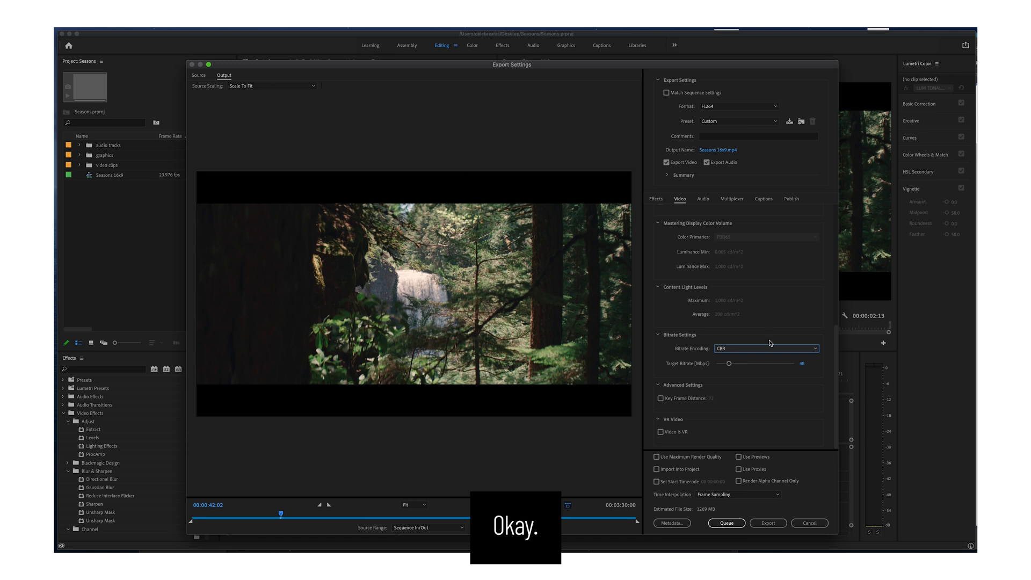
pyautogui.click(750, 349)
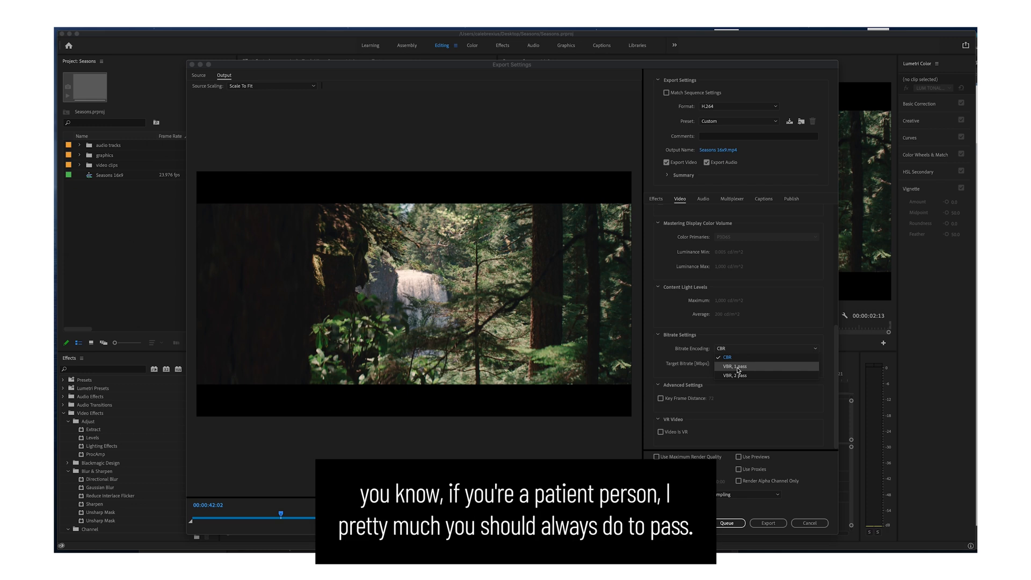
pyautogui.click(735, 376)
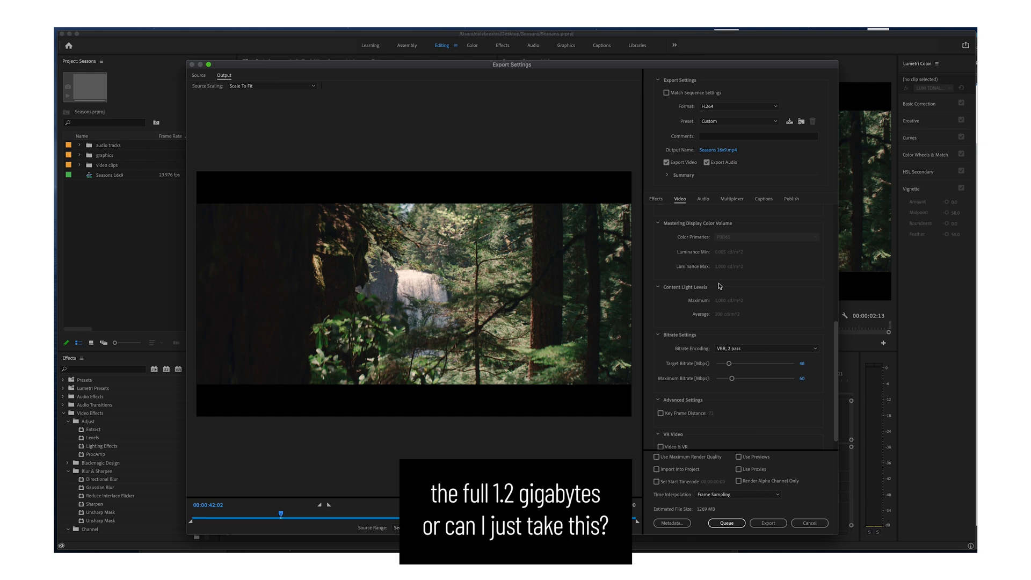
# Set the target bitrate to 24 Mbps for the VBR, 2 pass encoding.
pyautogui.click(806, 367)
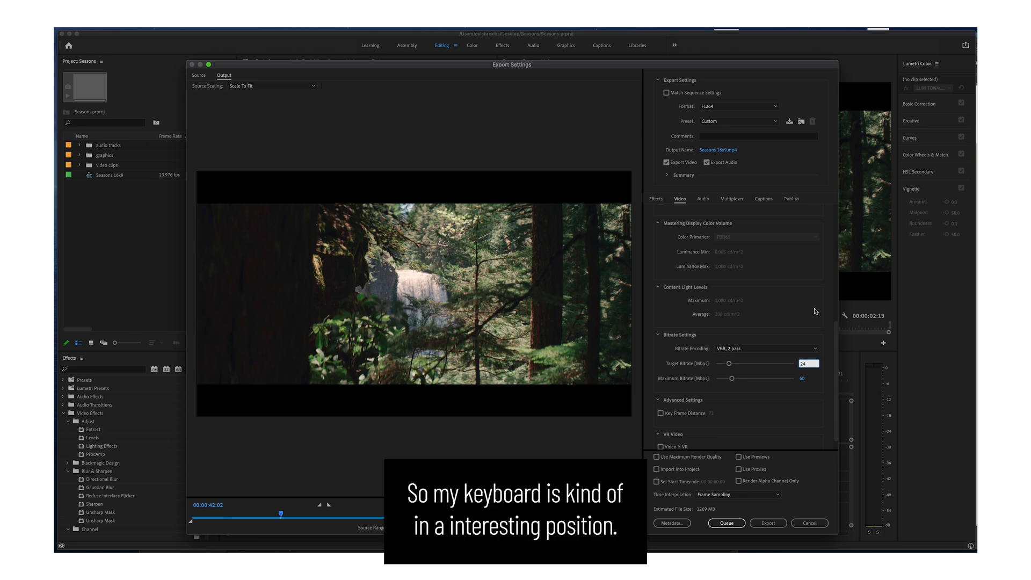
pyautogui.click(806, 416)
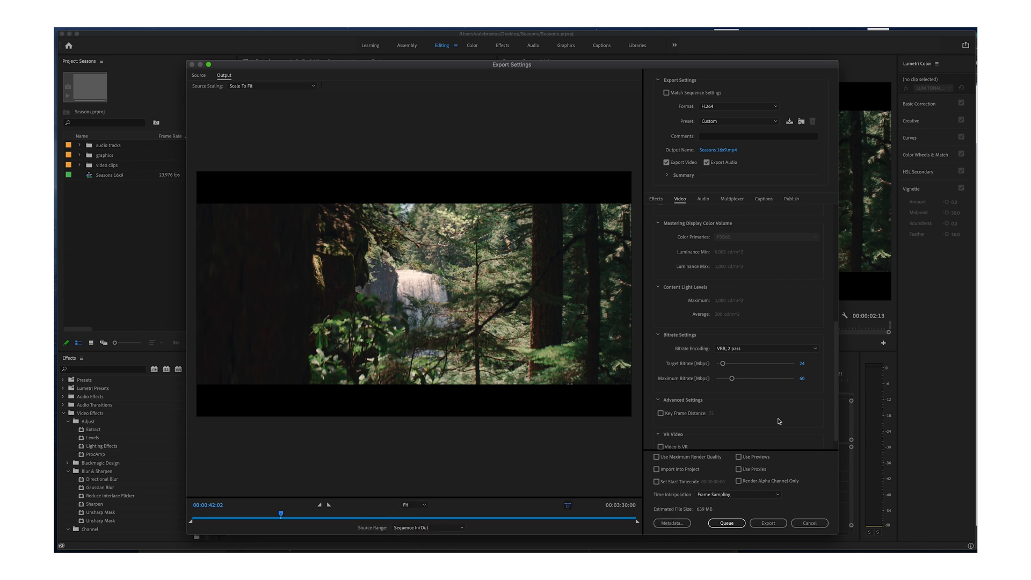
pyautogui.scroll(-1, 774, 419)
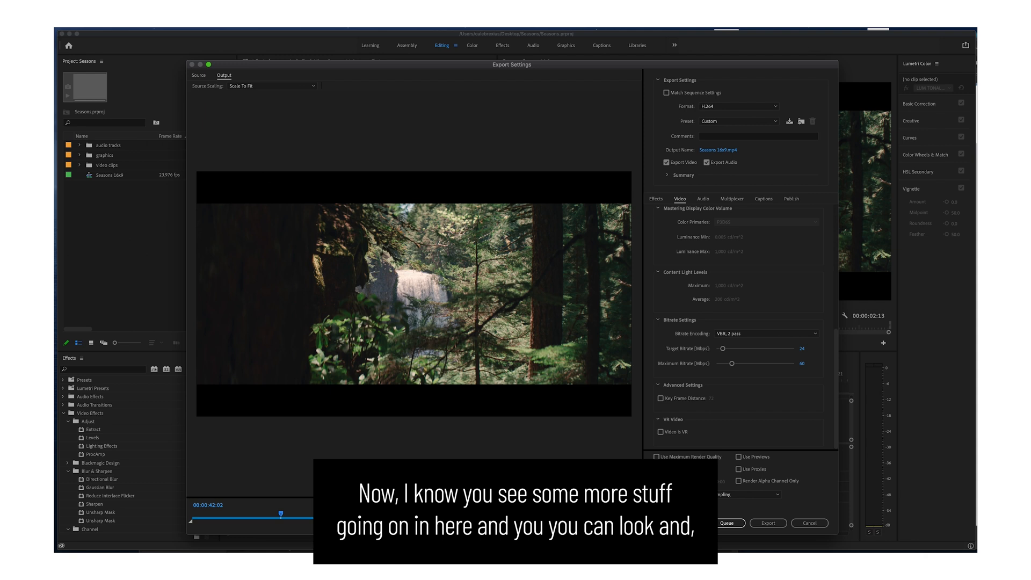
# Try another preview zoom level, restore it to Fit, and check the source range choices without changing the range.
pyautogui.click(414, 505)
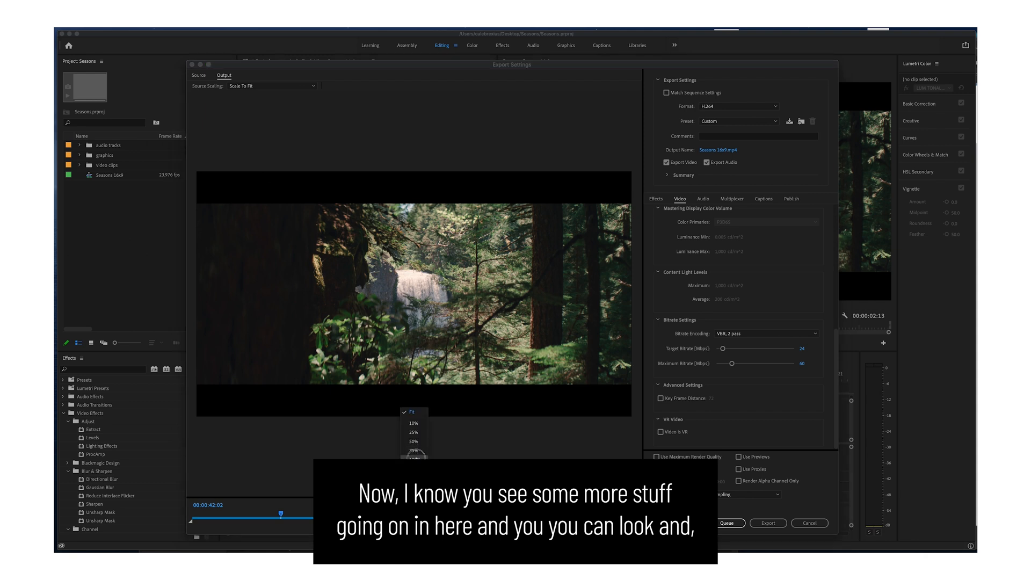
pyautogui.click(414, 475)
pyautogui.click(413, 504)
pyautogui.click(420, 415)
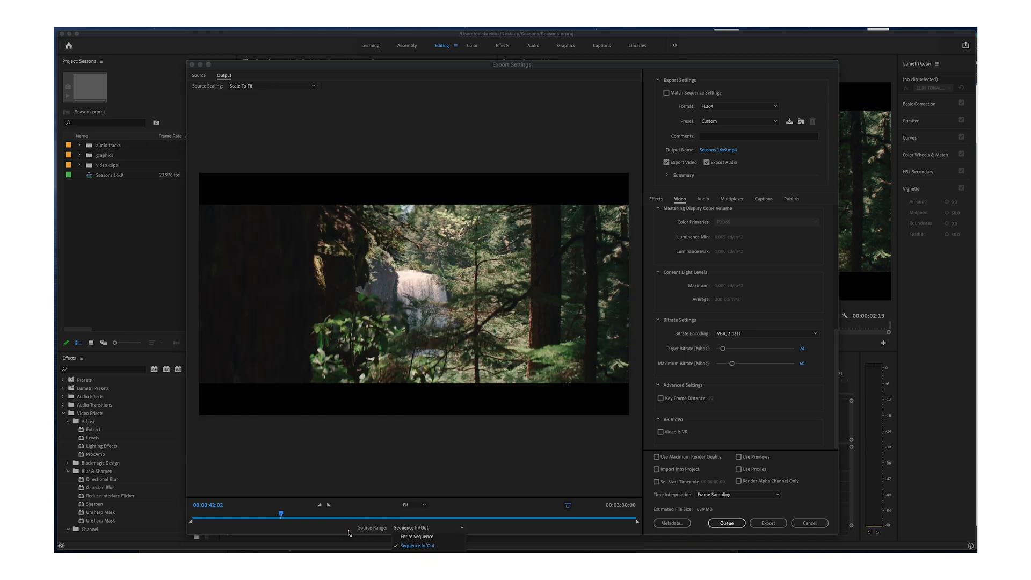
pyautogui.click(347, 532)
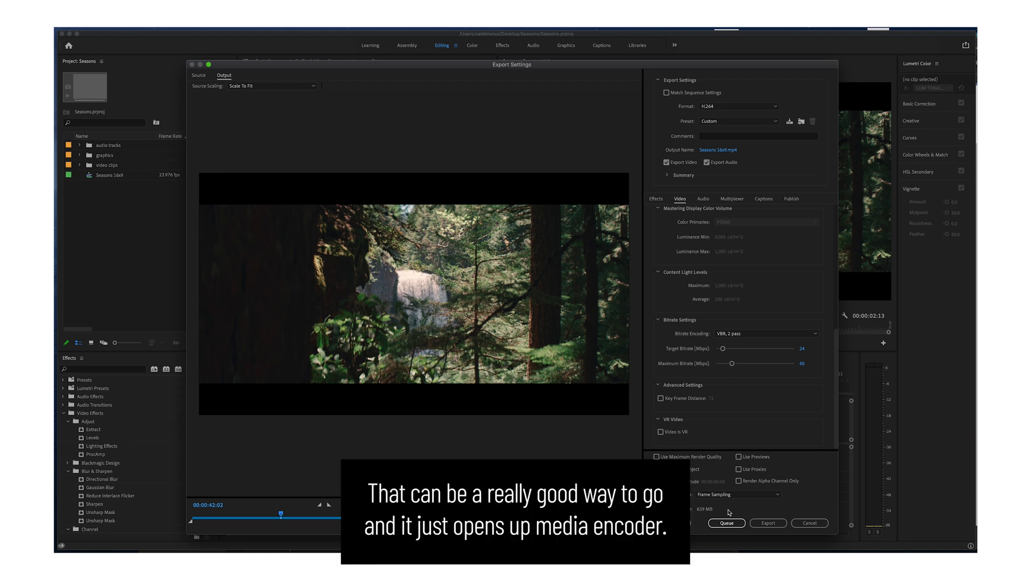
# Send the export to the Adobe Media Encoder queue and allow it to access the Desktop folder.
pyautogui.click(727, 523)
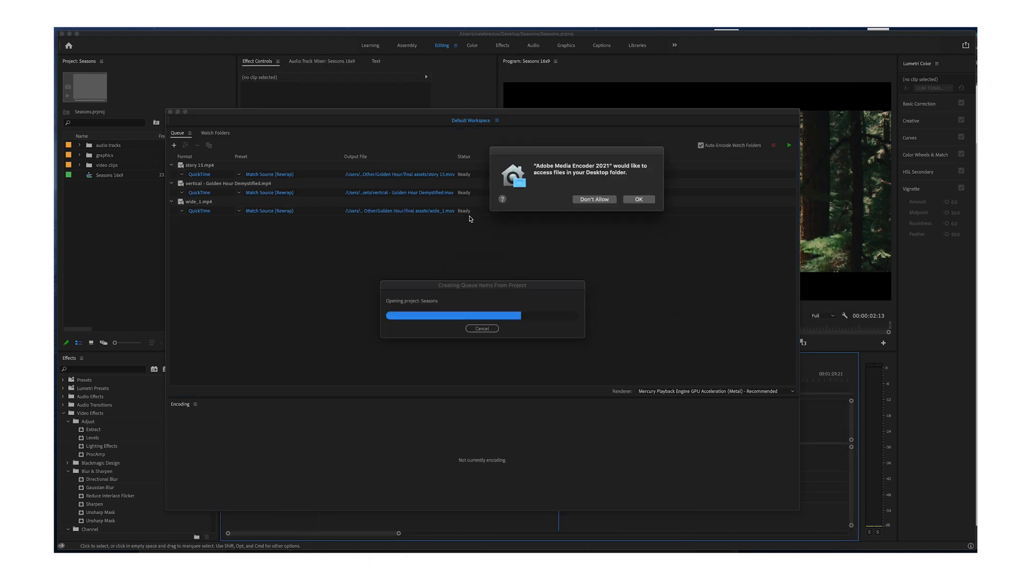
pyautogui.click(645, 201)
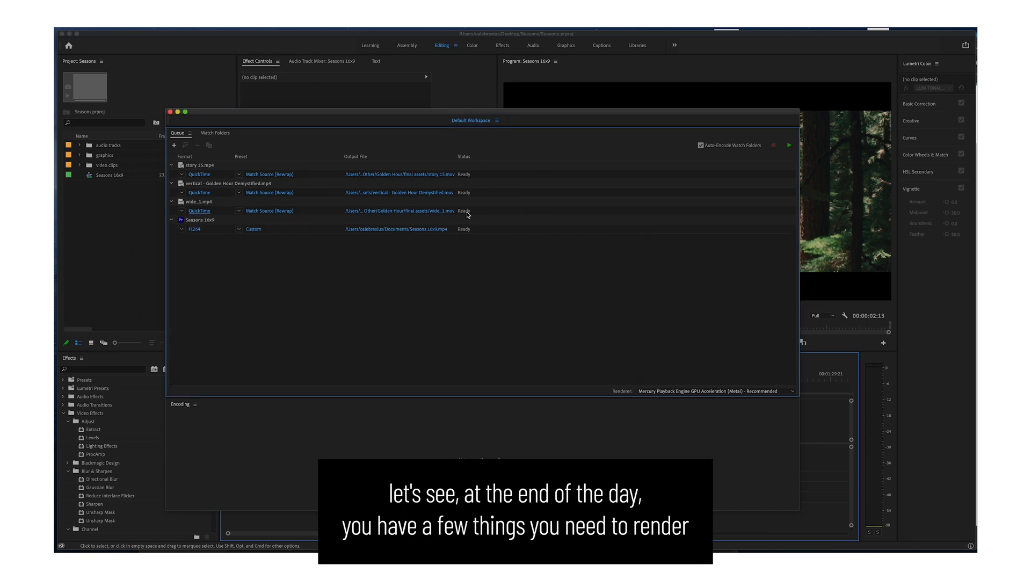
# Remove the story 15, vertical - Golden Hour Demystified and wide_1 items from the queue, keeping only Seasons 16x9.
pyautogui.click(467, 214)
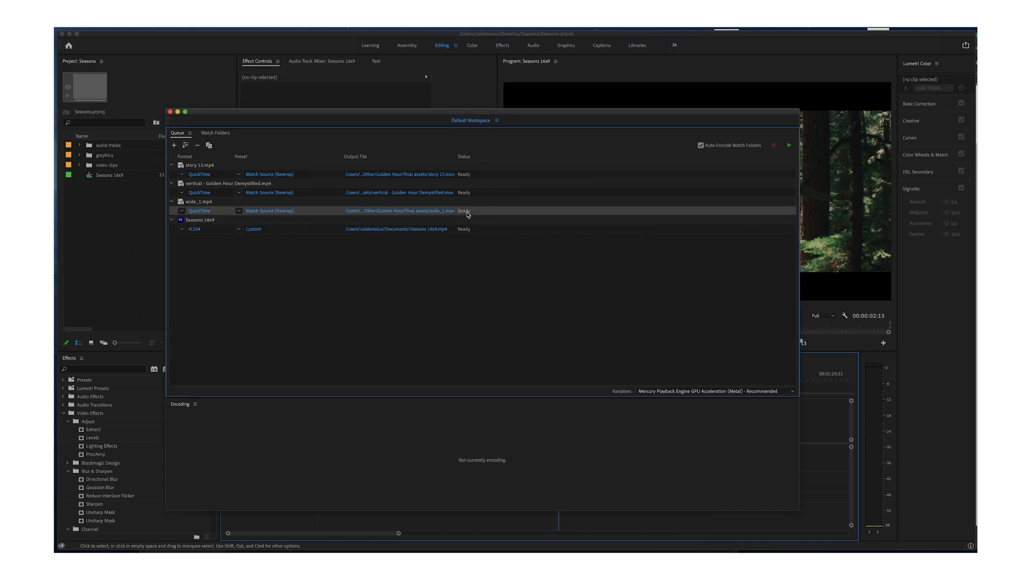
pyautogui.keyDown('shift'); pyautogui.click(468, 175); pyautogui.keyUp('shift')
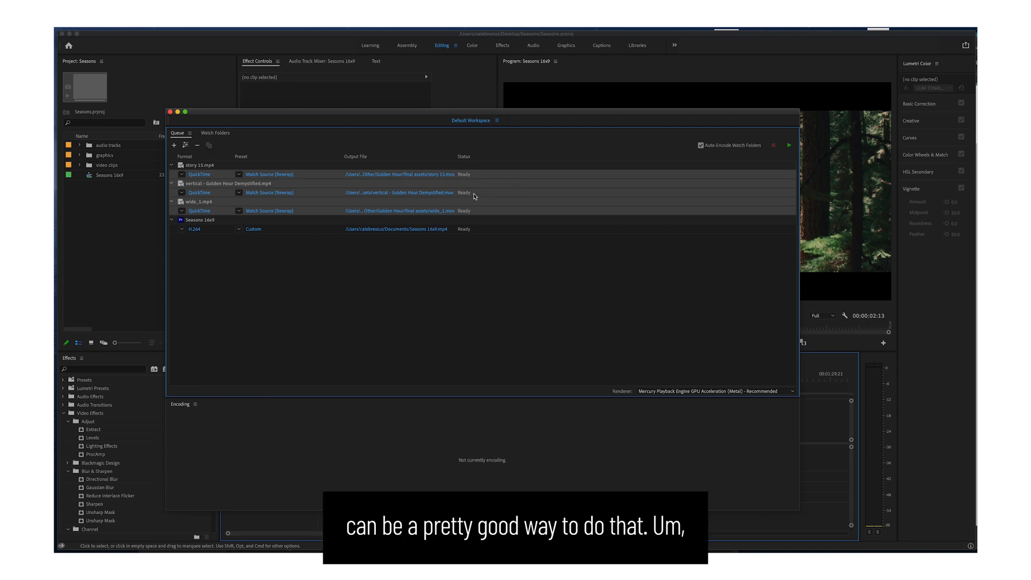
pyautogui.press('Delete')
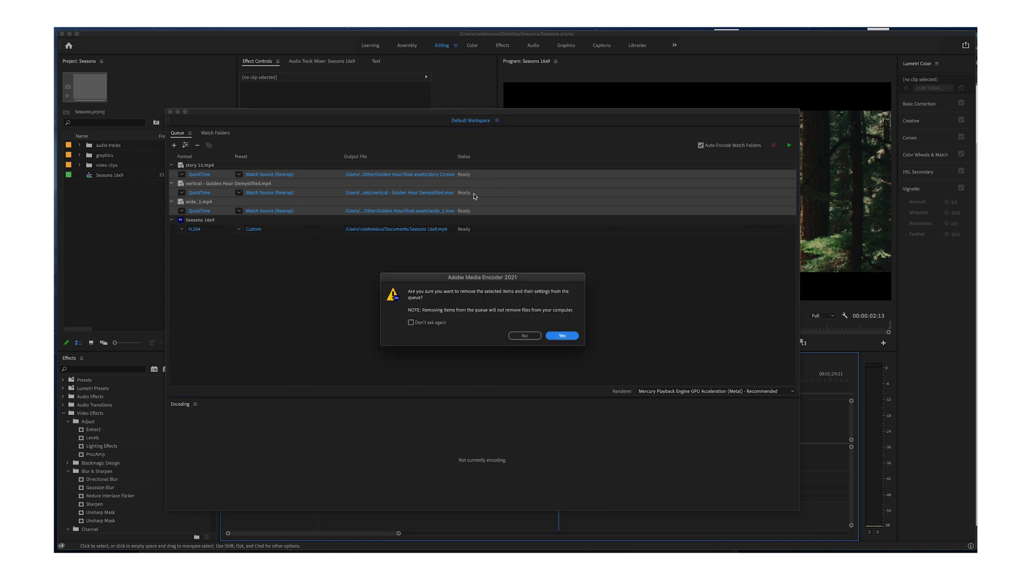
pyautogui.click(559, 335)
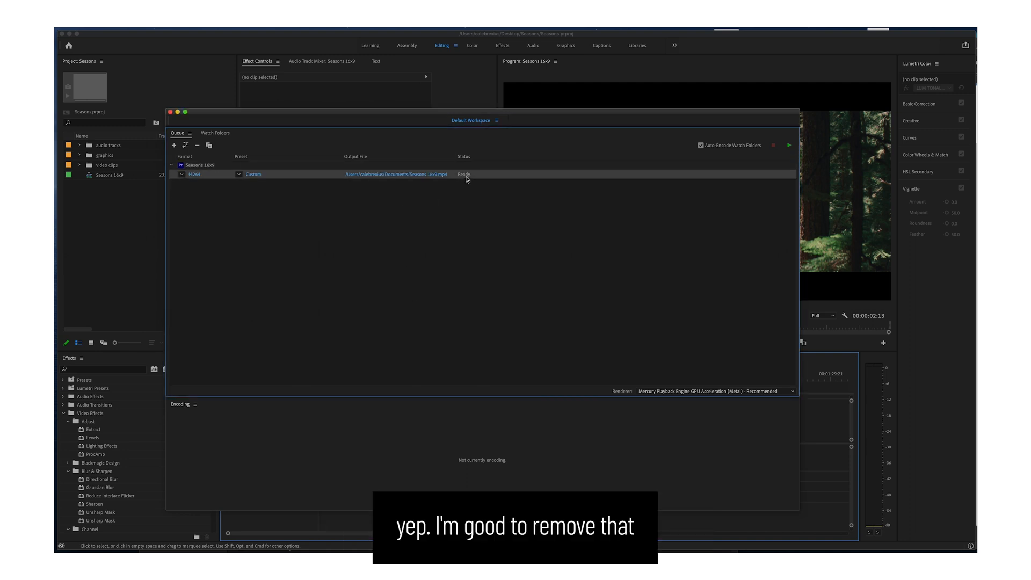
pyautogui.click(448, 199)
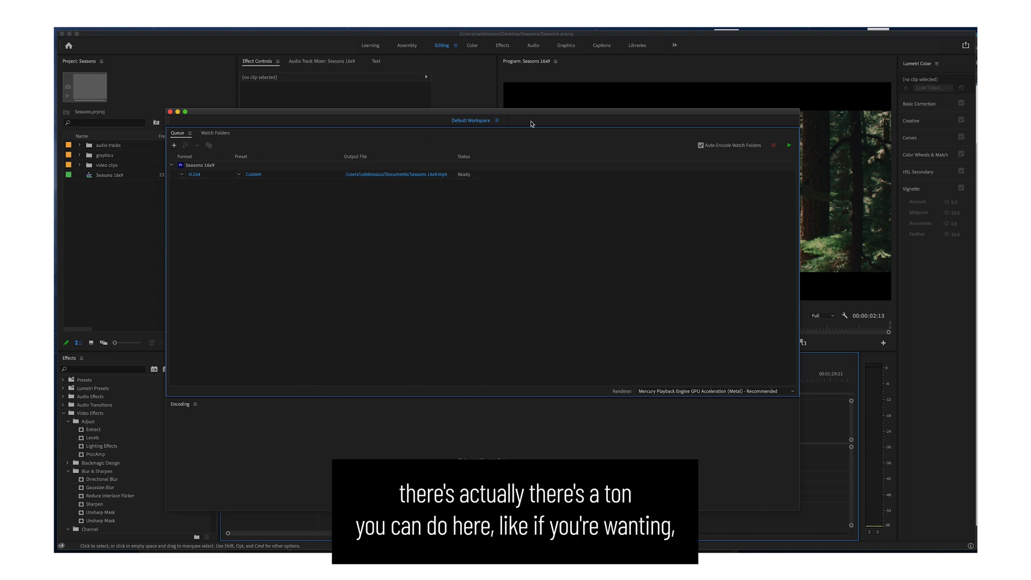
pyautogui.moveTo(531, 116); pyautogui.dragTo(524, 107)
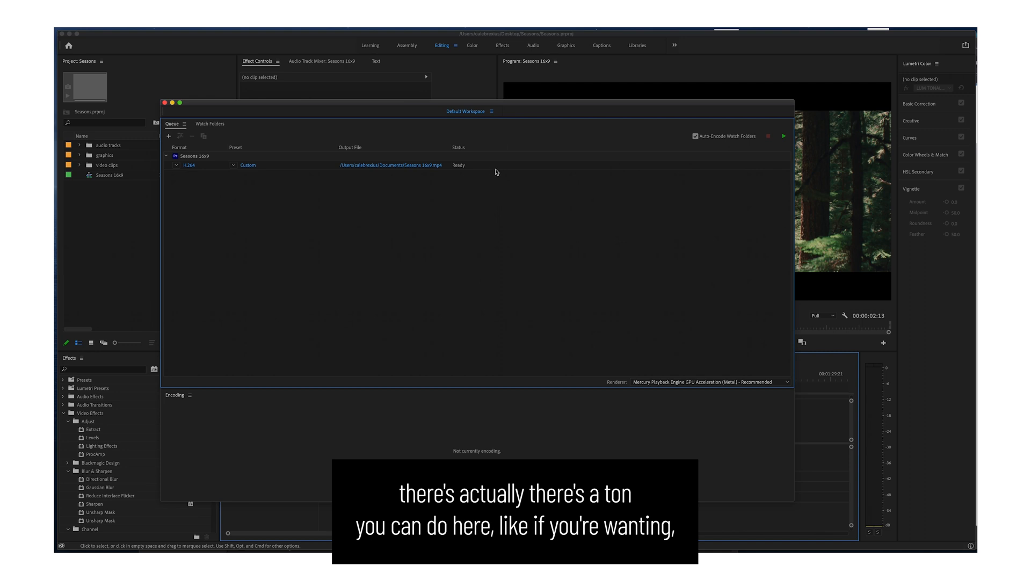
# Duplicate the queued H.264 output of Seasons 16x9.
pyautogui.click(464, 169)
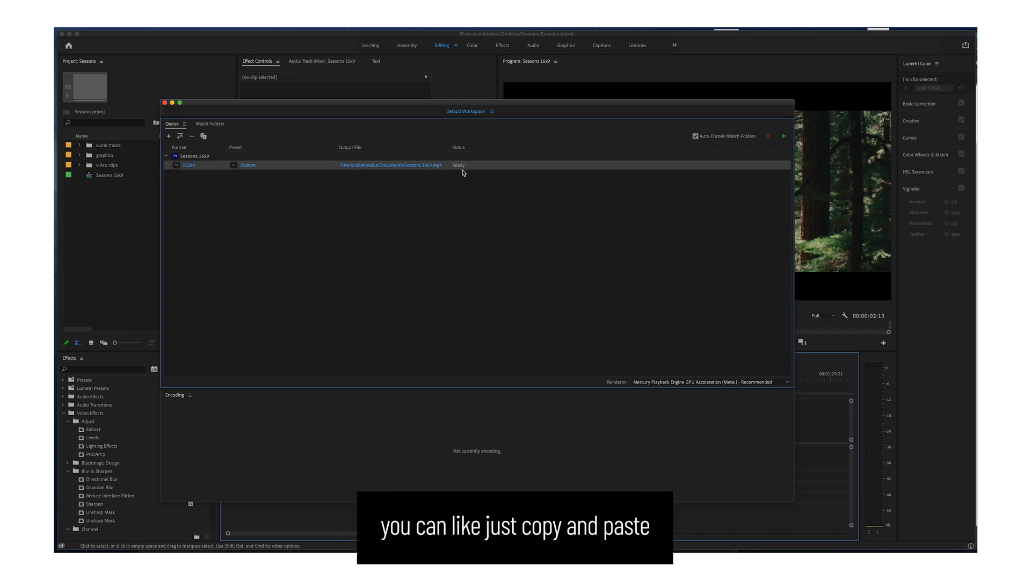
pyautogui.click(461, 197)
pyautogui.click(301, 167)
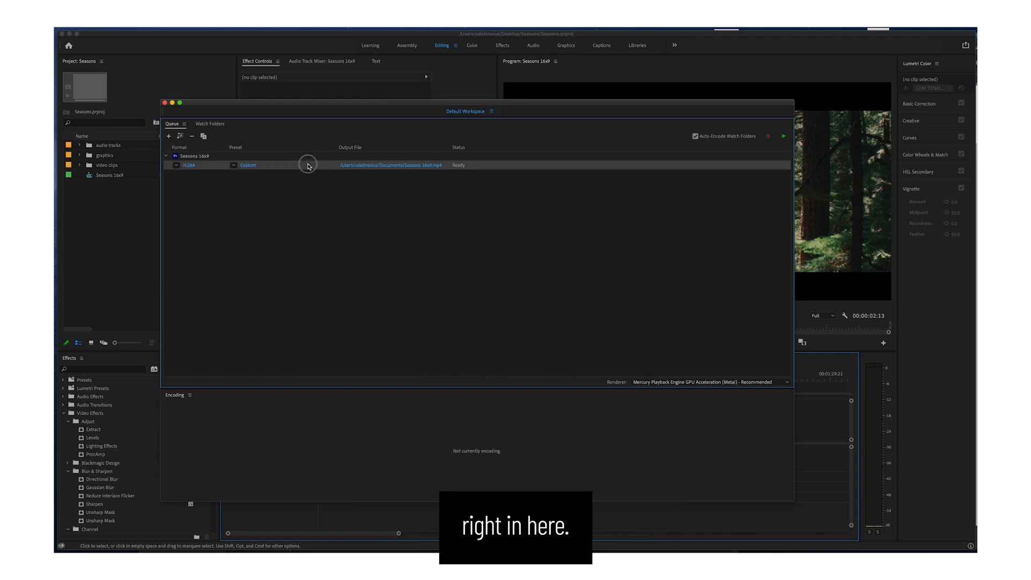
pyautogui.press('super+space')
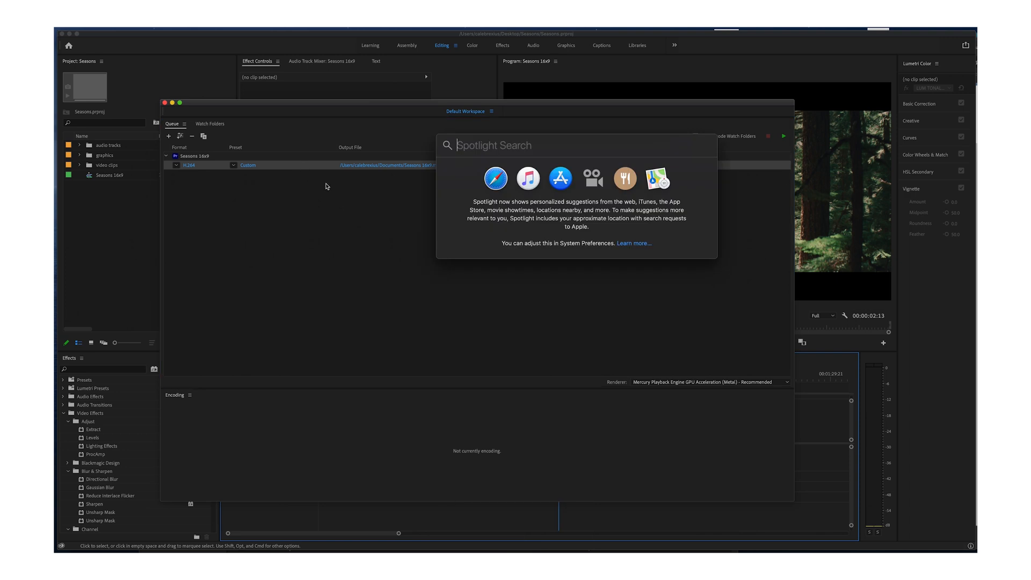
pyautogui.press('Escape')
pyautogui.rightClick(464, 168)
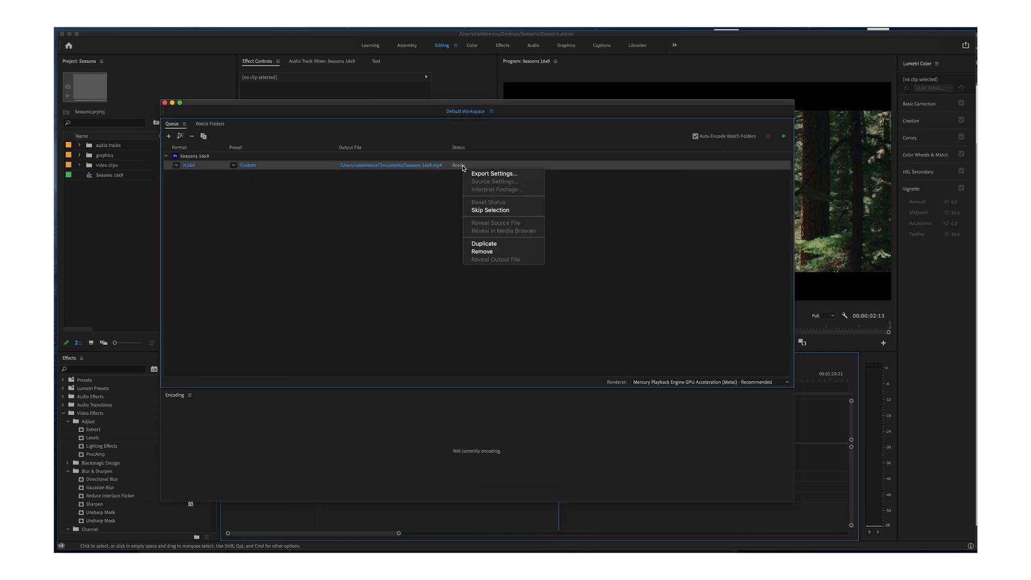
pyautogui.click(483, 245)
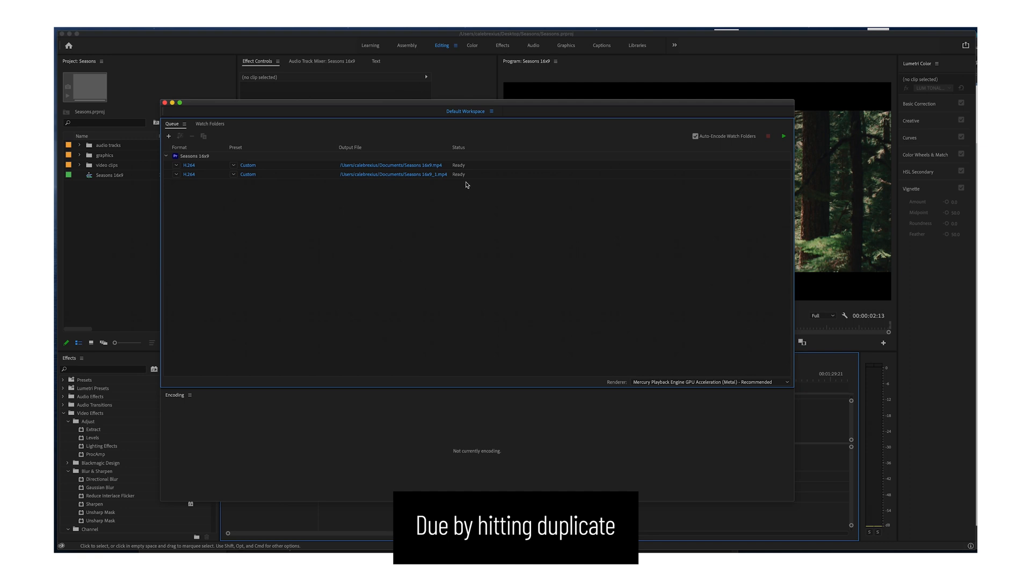
# Duplicate the second output, Seasons 16x9_1, to add a third output to the queue.
pyautogui.click(316, 212)
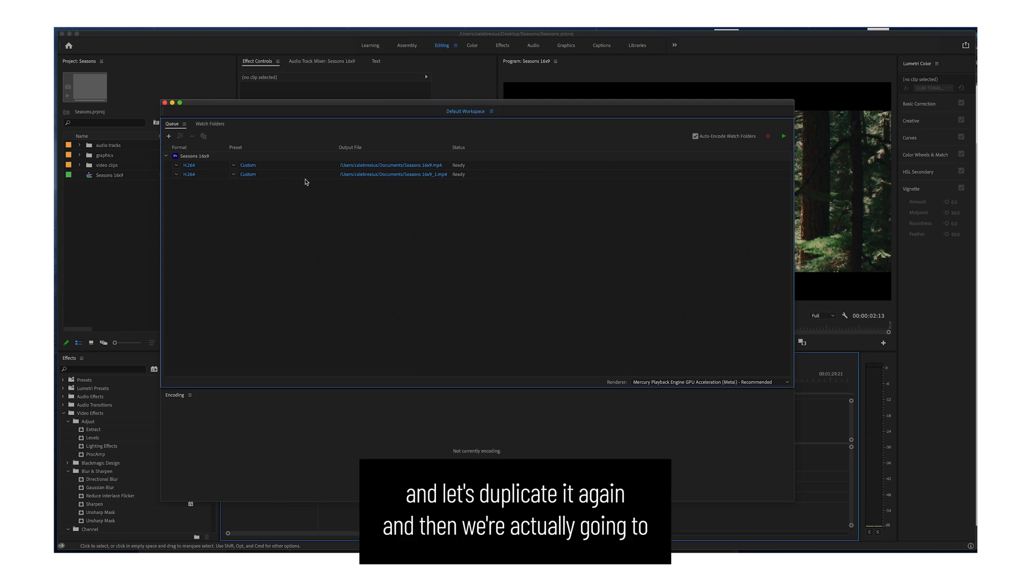
pyautogui.click(459, 176)
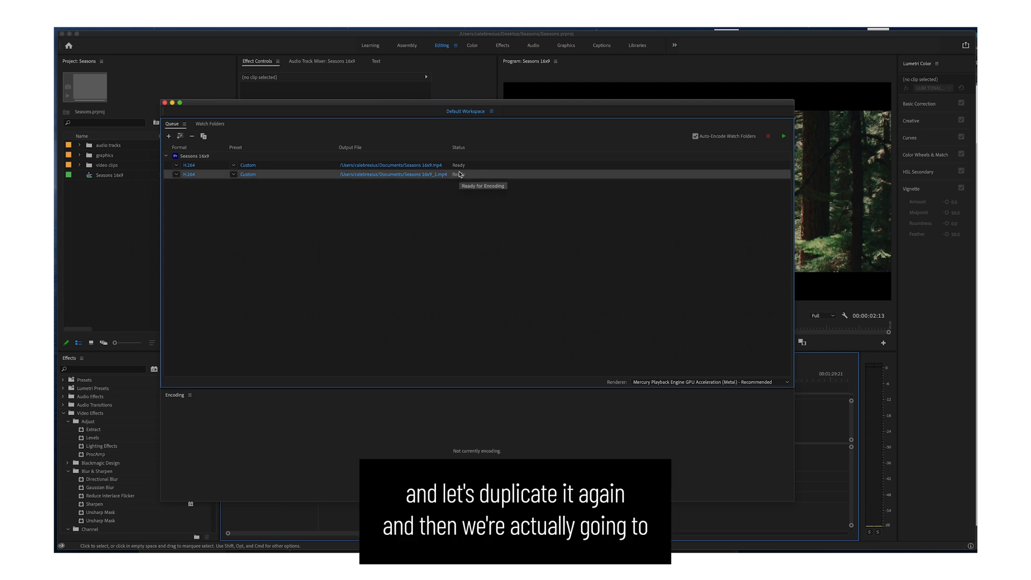
pyautogui.rightClick(460, 175)
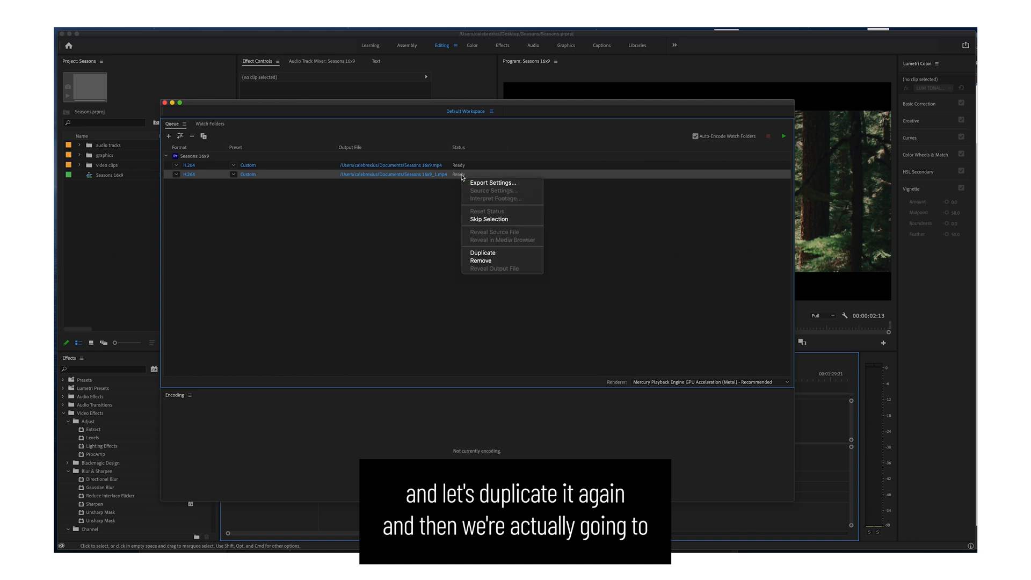
pyautogui.click(512, 250)
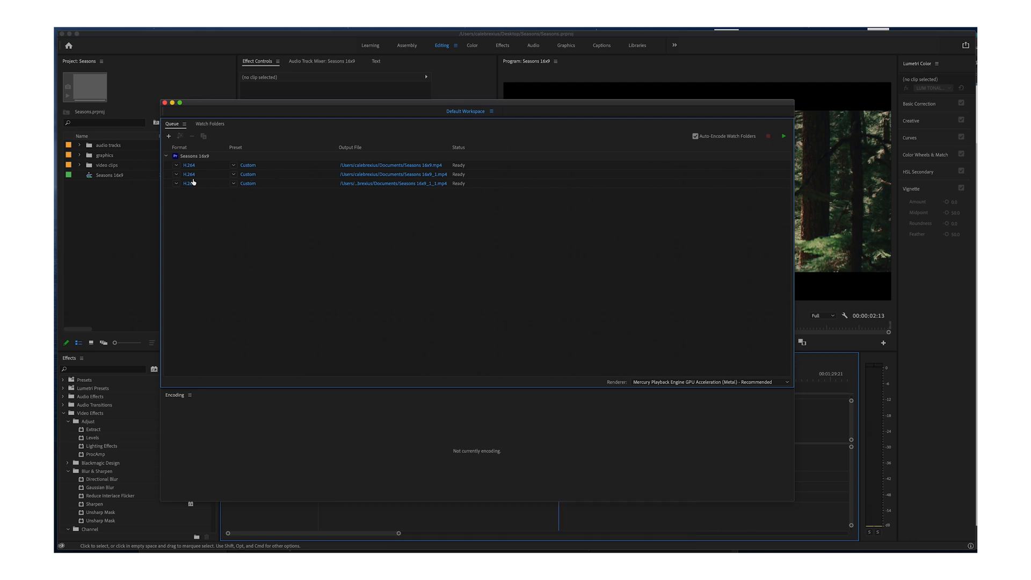
pyautogui.click(360, 175)
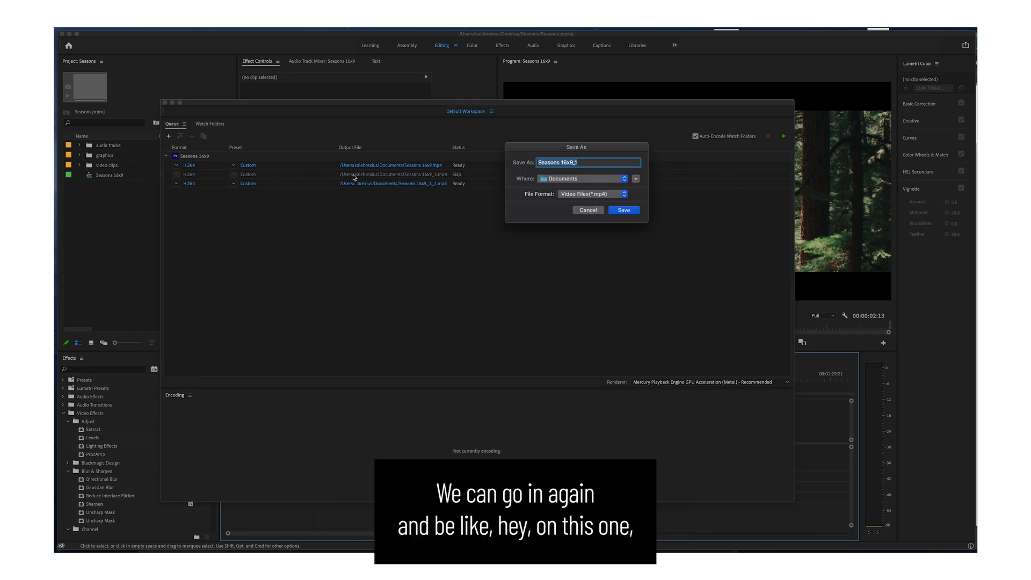
pyautogui.click(602, 210)
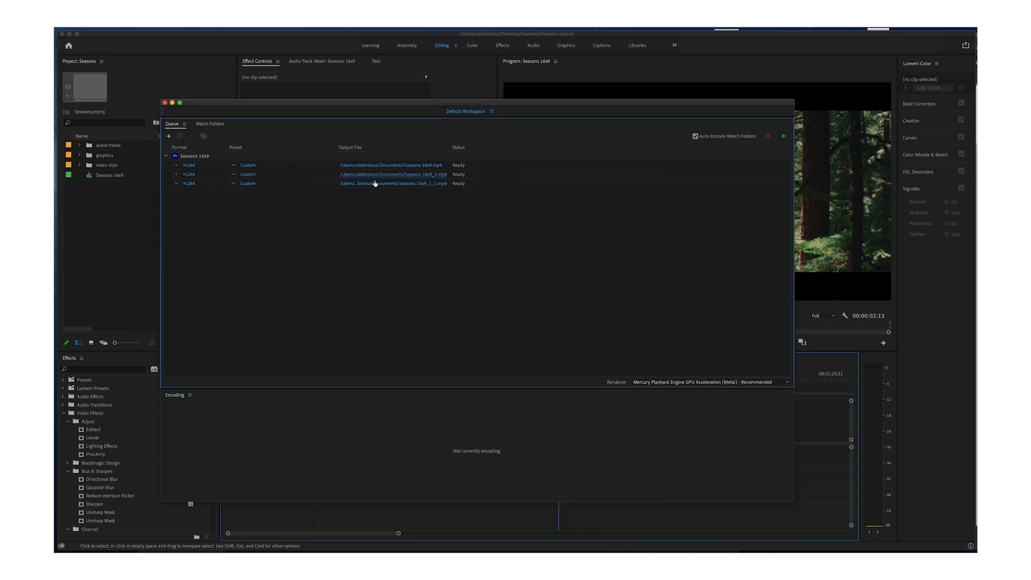
pyautogui.click(428, 176)
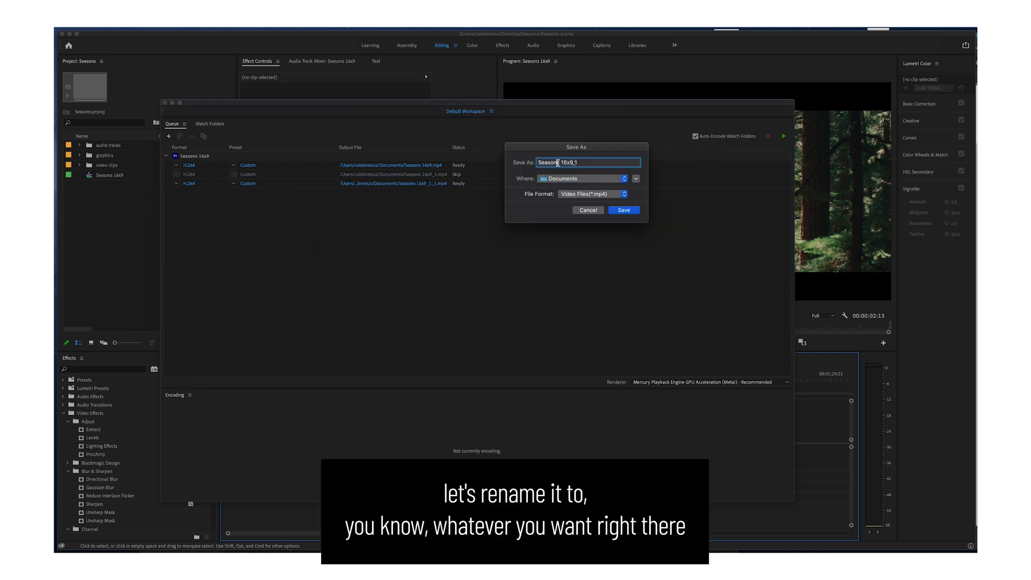
pyautogui.click(588, 211)
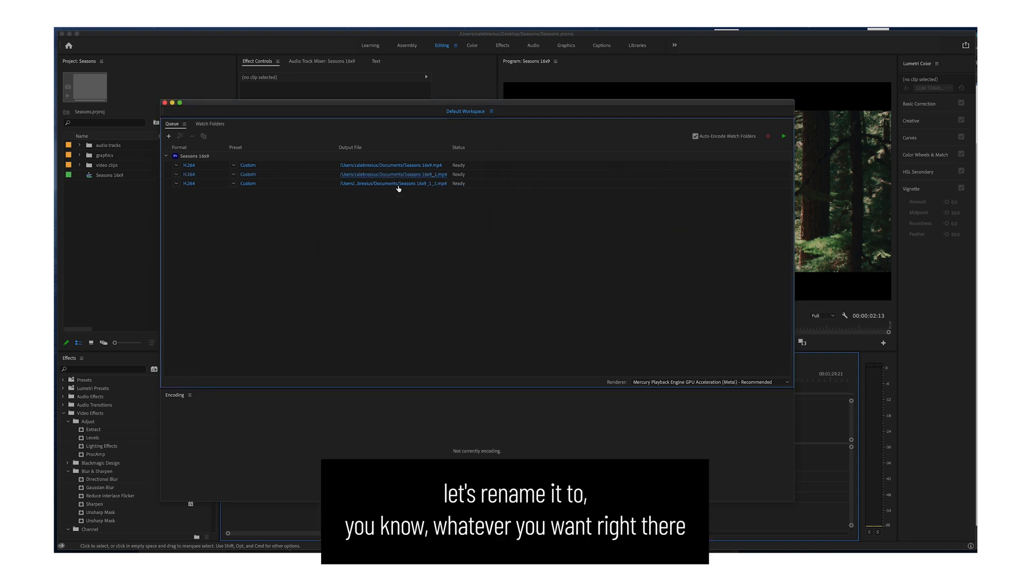
# Apply the YouTube 1080p Full HD preset to the second Seasons 16x9 output and accept its export settings.
pyautogui.click(249, 175)
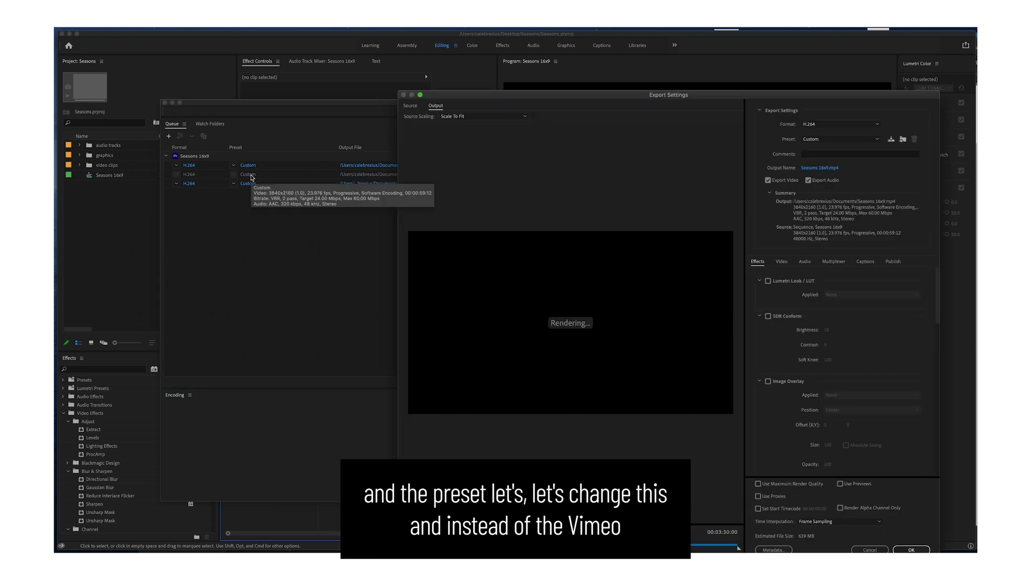
pyautogui.click(825, 141)
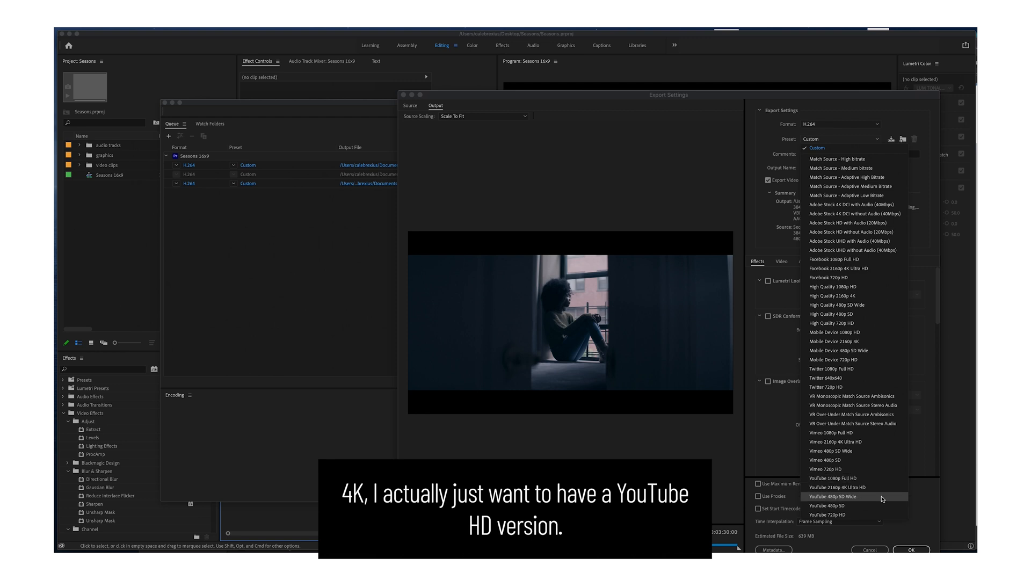
pyautogui.click(858, 480)
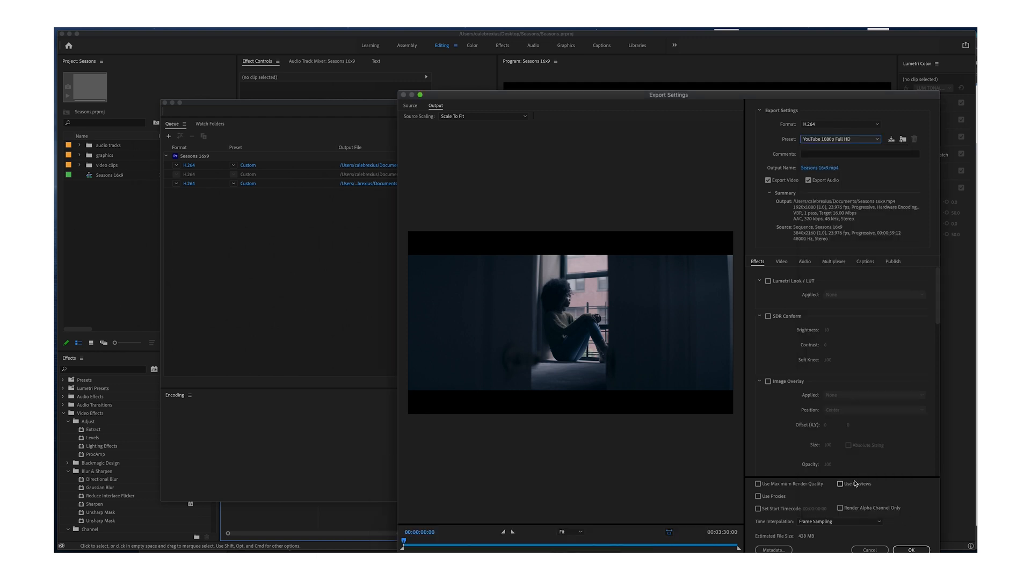
pyautogui.click(911, 549)
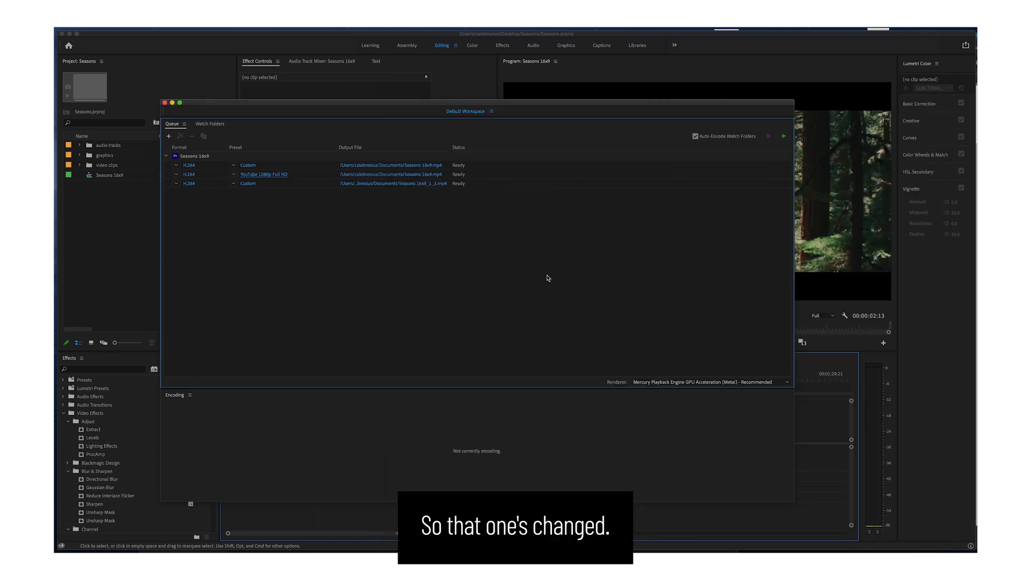
# Change the third Seasons 16x9 output to the QuickTime format with the Apple ProRes 422 preset.
pyautogui.click(191, 185)
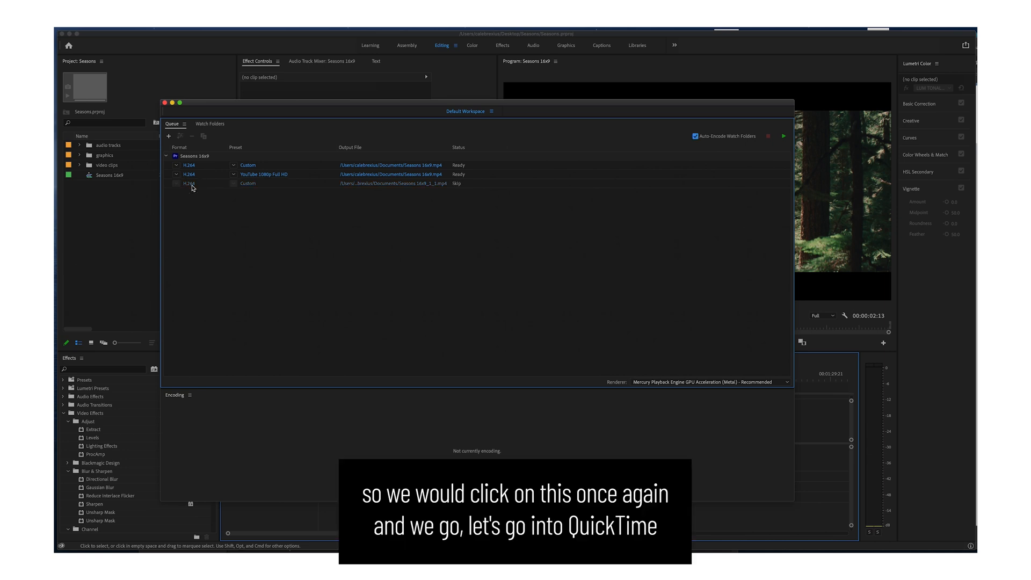
pyautogui.click(840, 124)
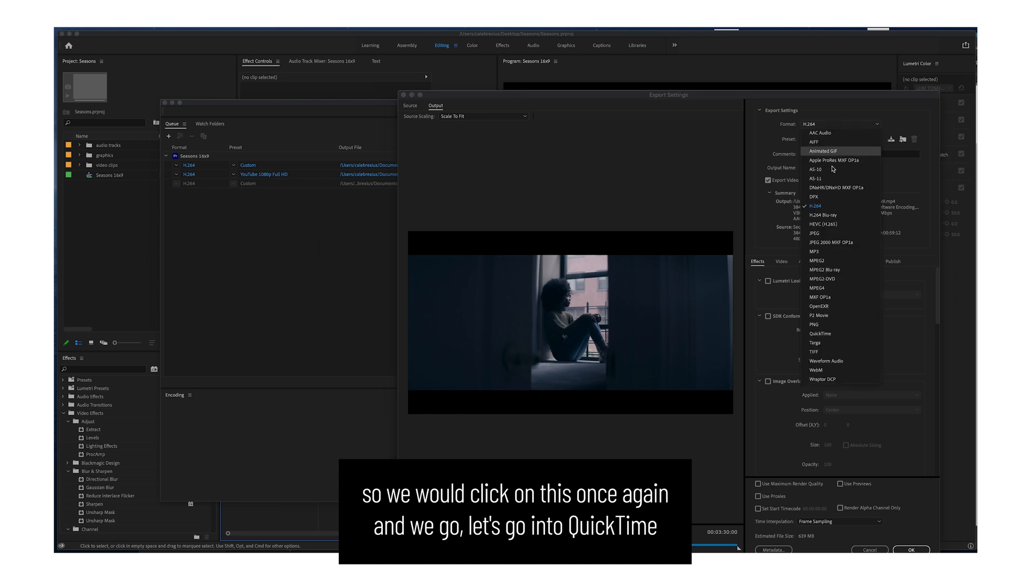
pyautogui.click(829, 334)
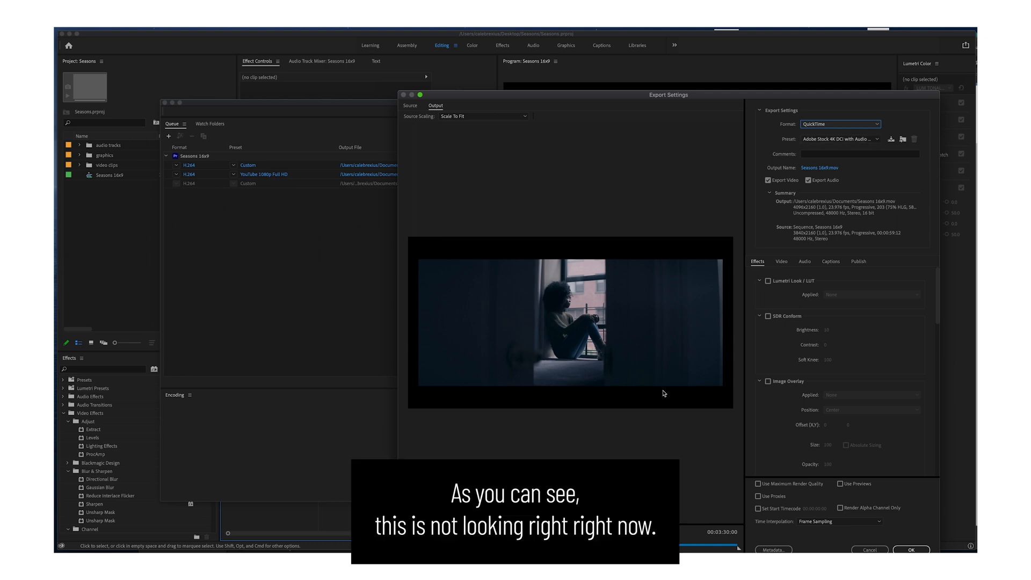
pyautogui.click(836, 140)
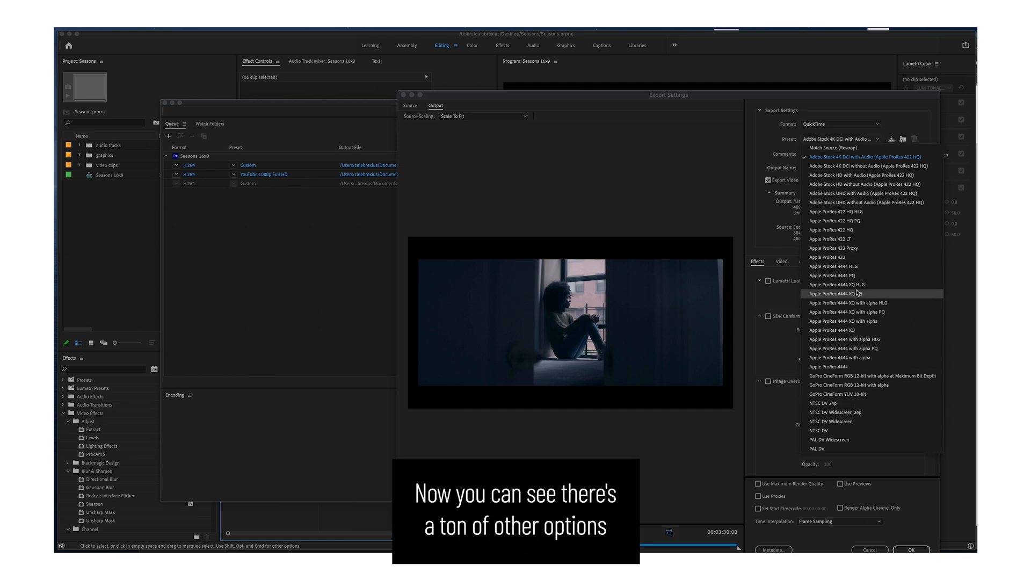
pyautogui.click(851, 258)
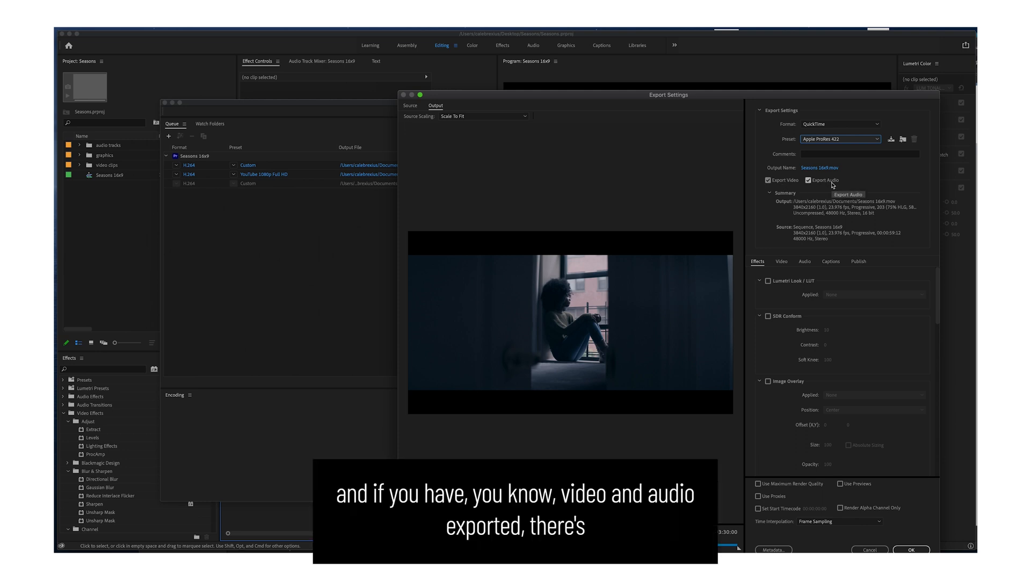
# Examine the QuickTime output's video settings and the list of available video codecs.
pyautogui.click(785, 264)
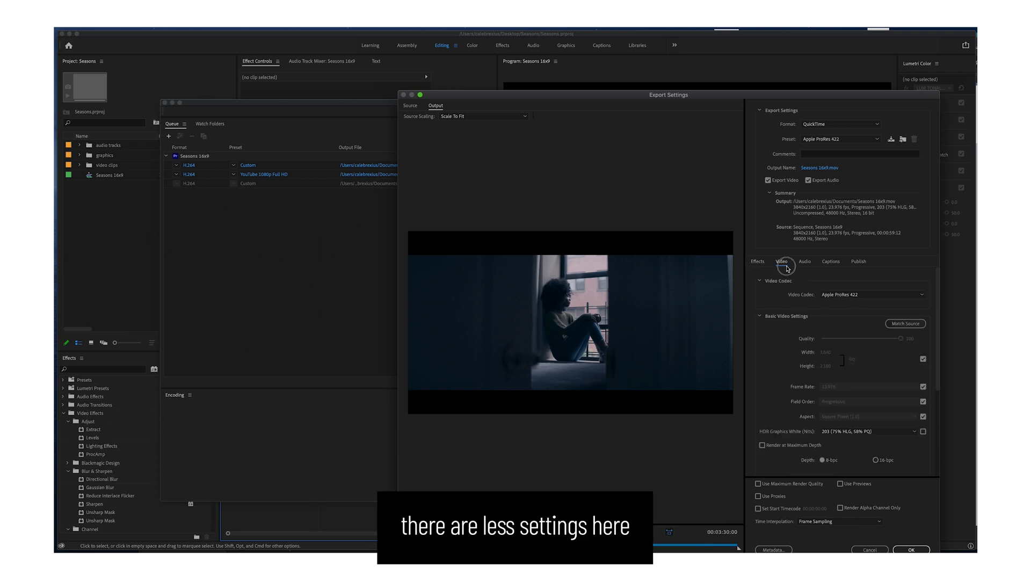
pyautogui.moveTo(937, 317)
pyautogui.mouseDown()
pyautogui.moveTo(939, 398)
pyautogui.moveTo(939, 307)
pyautogui.mouseUp()
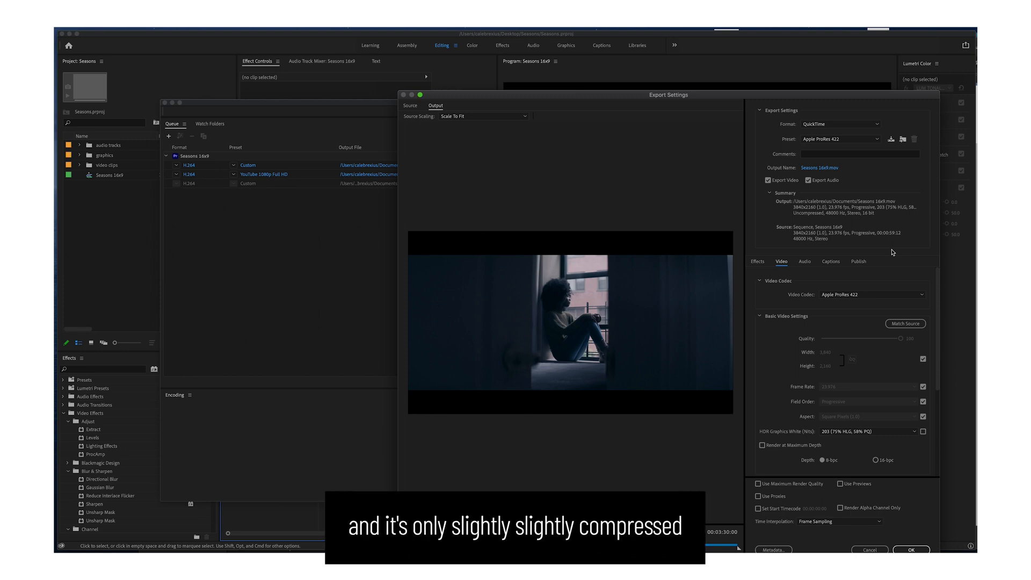
pyautogui.click(872, 294)
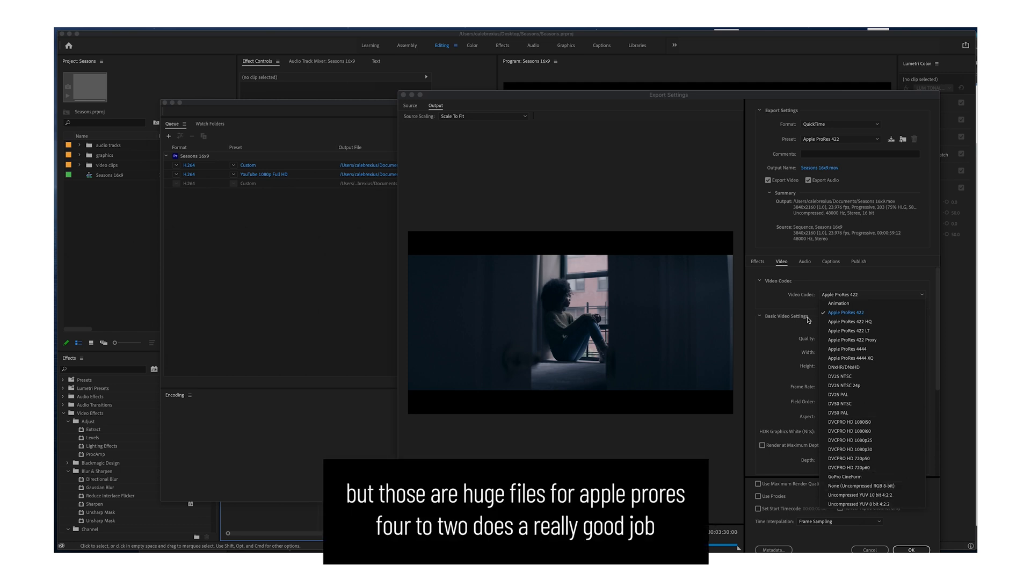
pyautogui.click(785, 302)
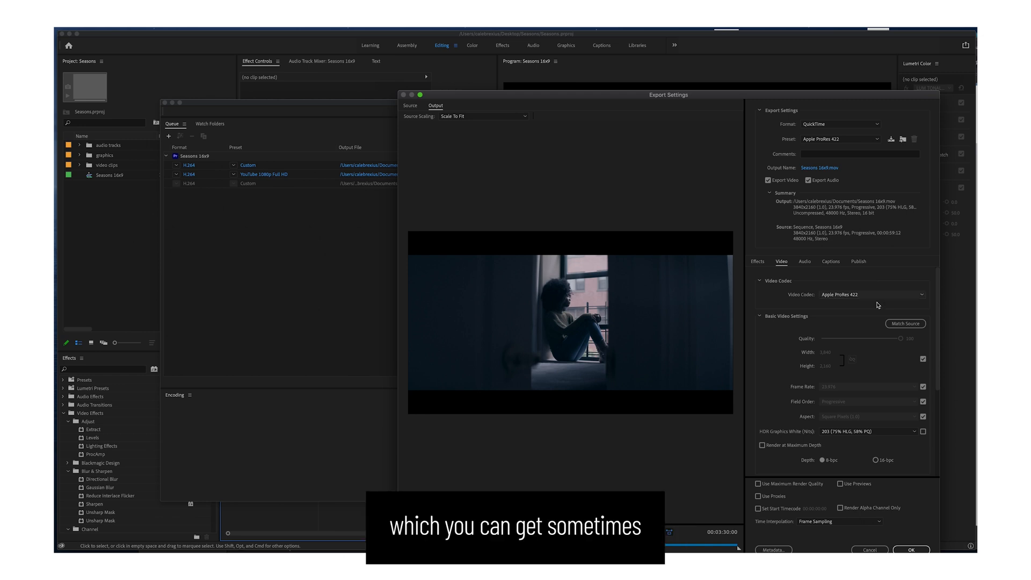
pyautogui.scroll(-3, 939, 296)
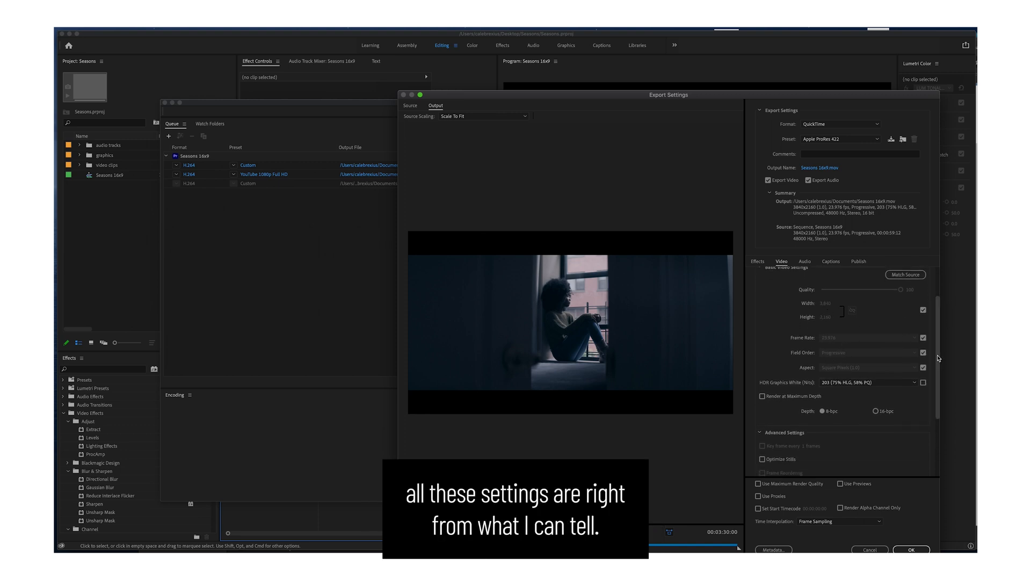
pyautogui.click(923, 339)
pyautogui.click(910, 338)
pyautogui.click(918, 339)
pyautogui.click(918, 340)
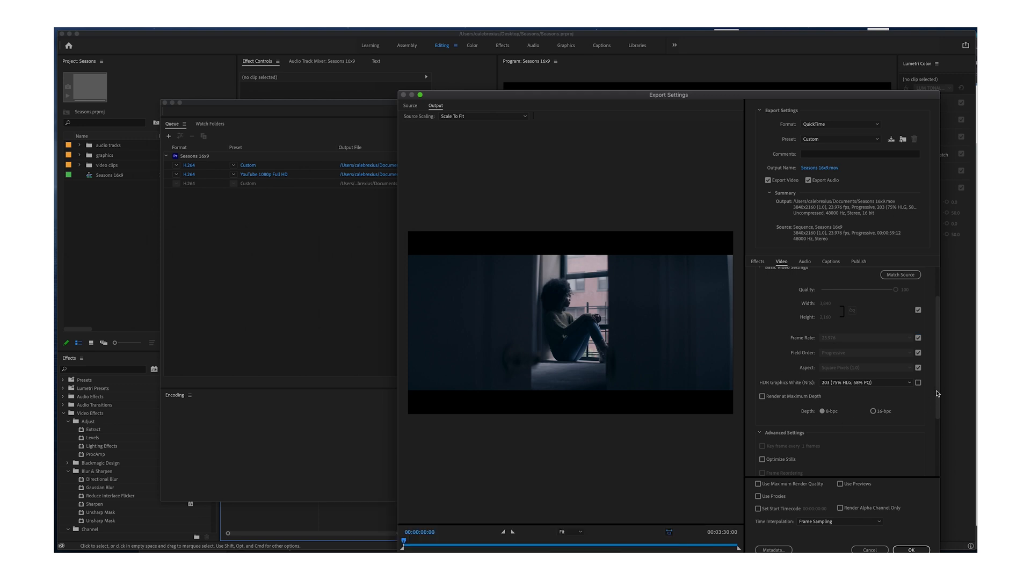
# Accept the export settings of the QuickTime output.
pyautogui.moveTo(938, 393); pyautogui.dragTo(939, 365)
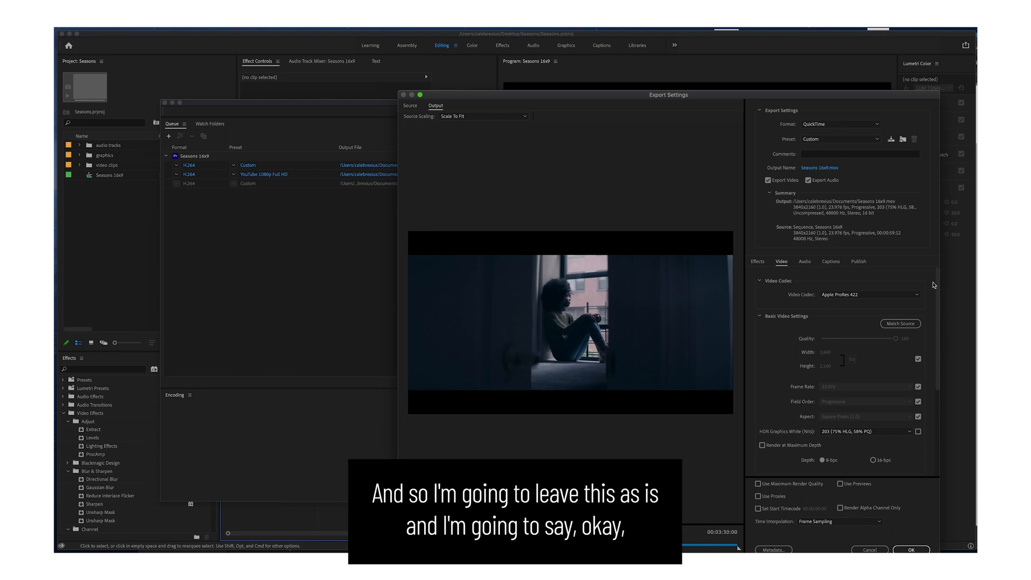
pyautogui.click(912, 549)
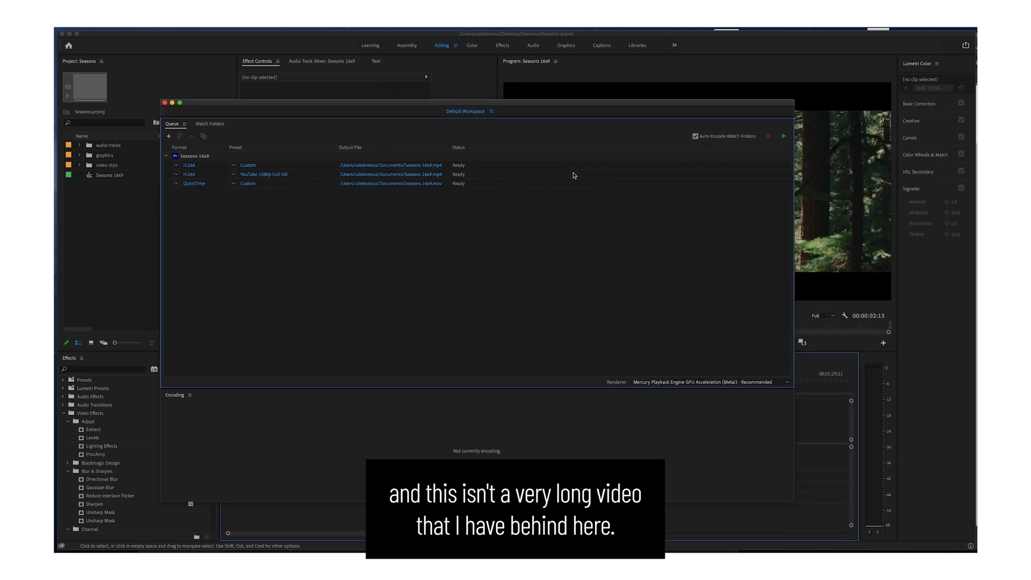
pyautogui.click(527, 306)
pyautogui.moveTo(527, 111)
pyautogui.mouseDown()
pyautogui.moveTo(557, 256)
pyautogui.moveTo(590, 558)
pyautogui.moveTo(610, 441)
pyautogui.moveTo(518, 177)
pyautogui.moveTo(569, 138)
pyautogui.moveTo(578, 108)
pyautogui.moveTo(562, 109)
pyautogui.moveTo(562, 97)
pyautogui.mouseUp()
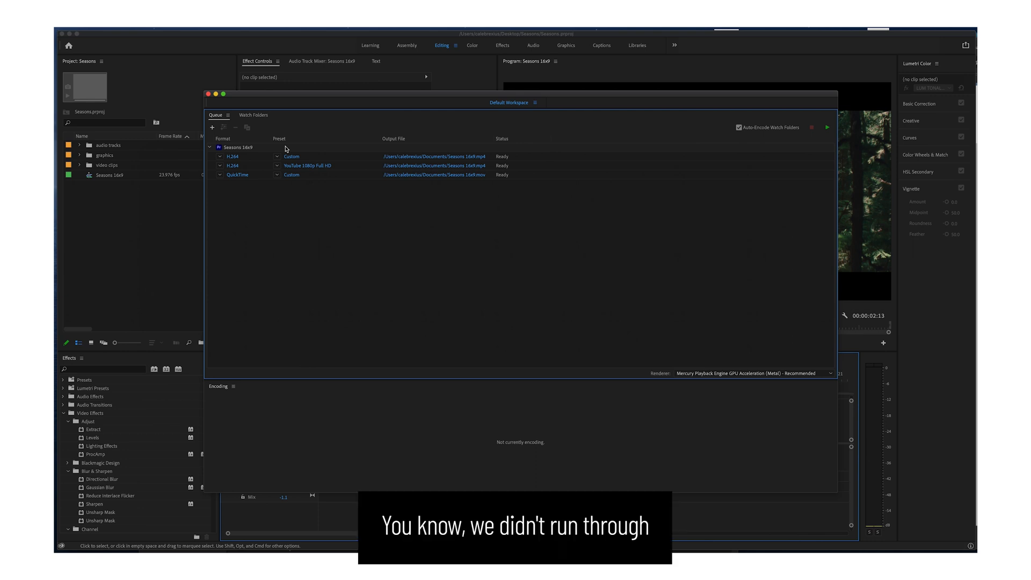
# Open the export settings of the first Seasons 16x9 output and look through the available export formats.
pyautogui.click(232, 157)
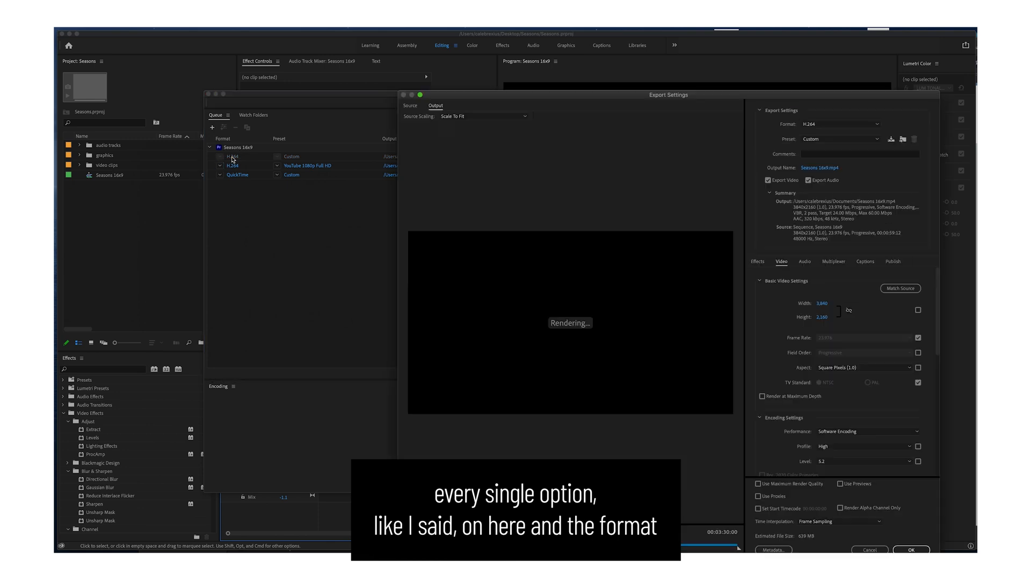
pyautogui.click(820, 127)
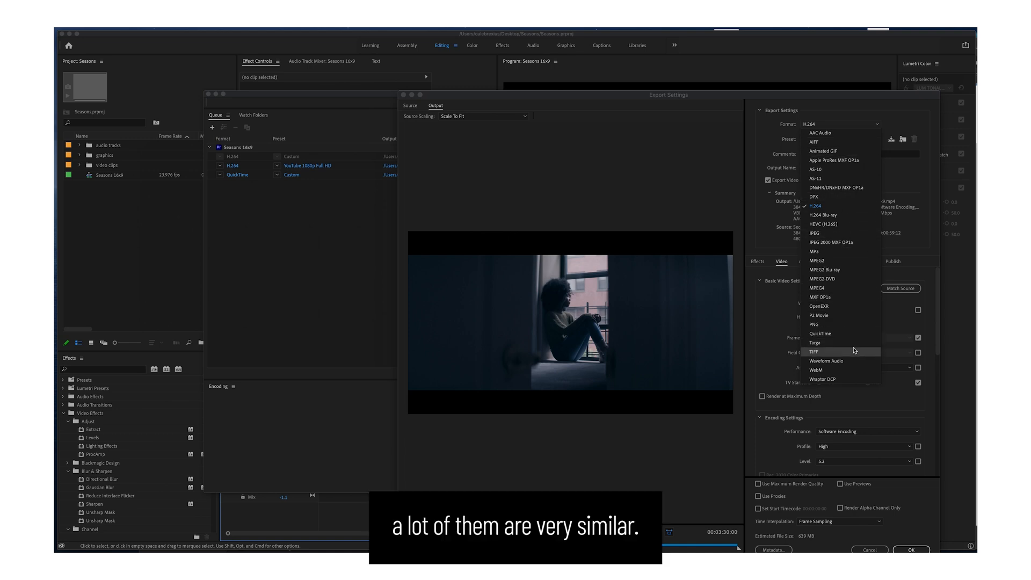
pyautogui.click(758, 223)
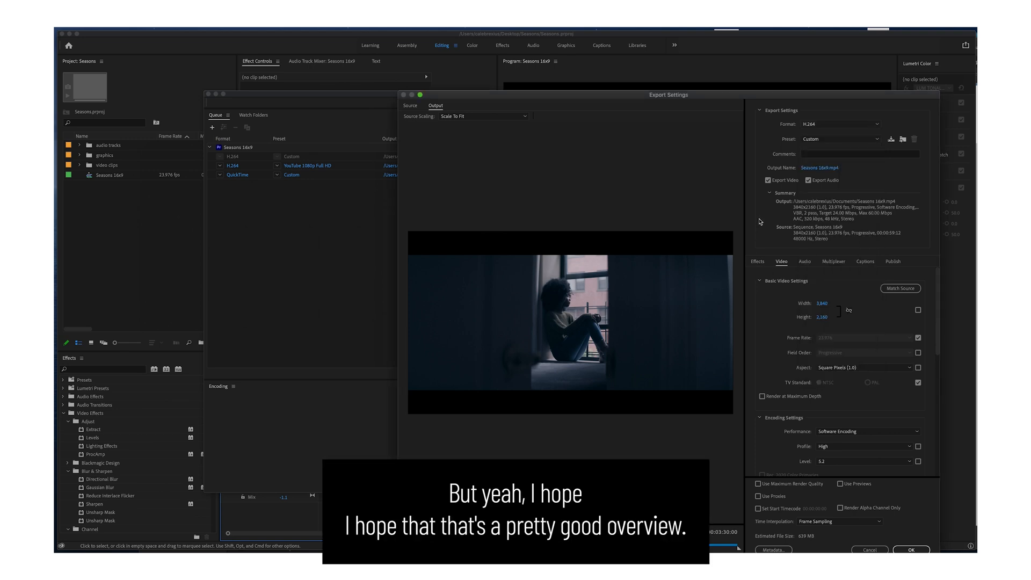
pyautogui.moveTo(745, 98); pyautogui.dragTo(583, 82)
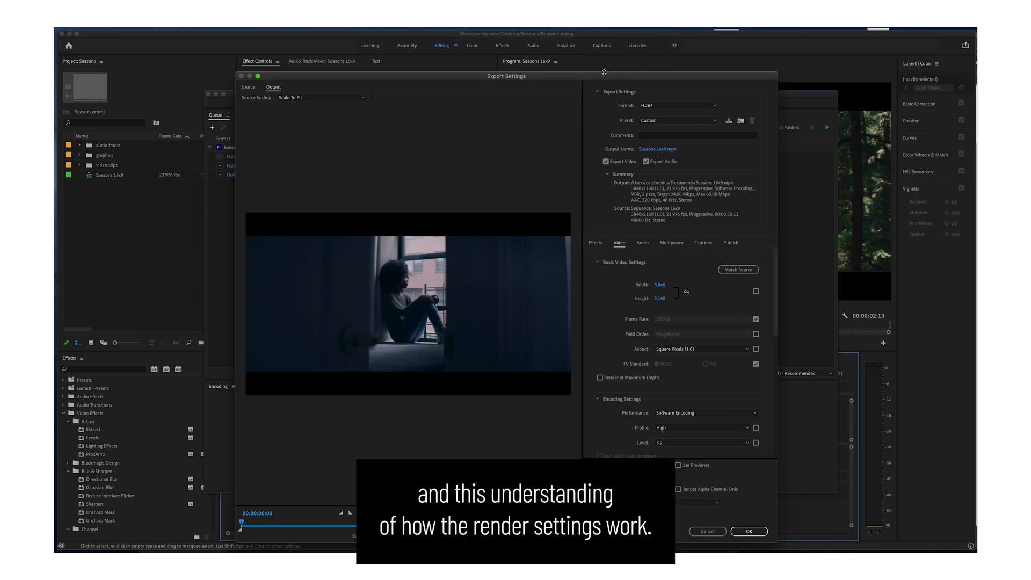
pyautogui.moveTo(573, 76); pyautogui.dragTo(579, 62)
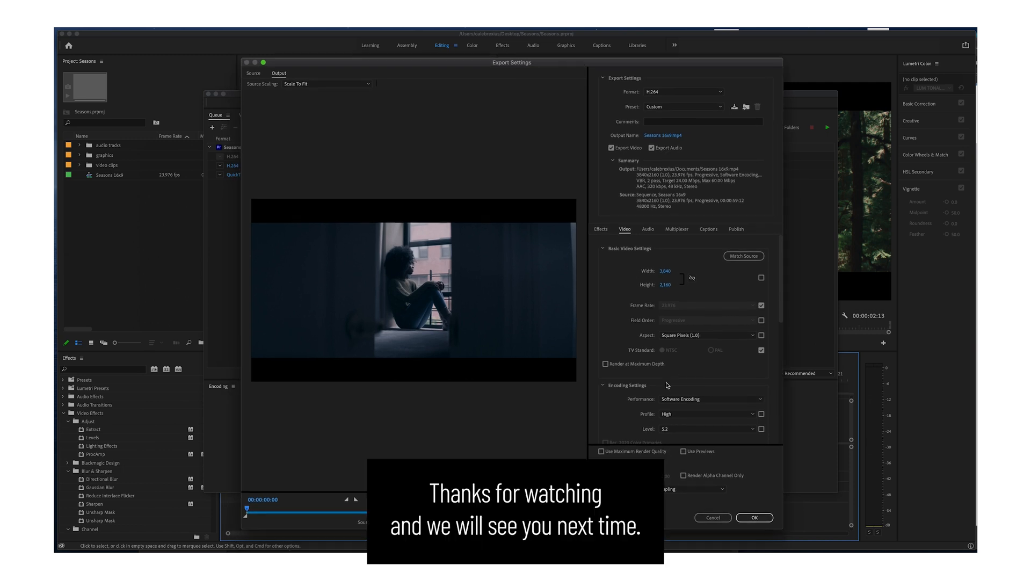